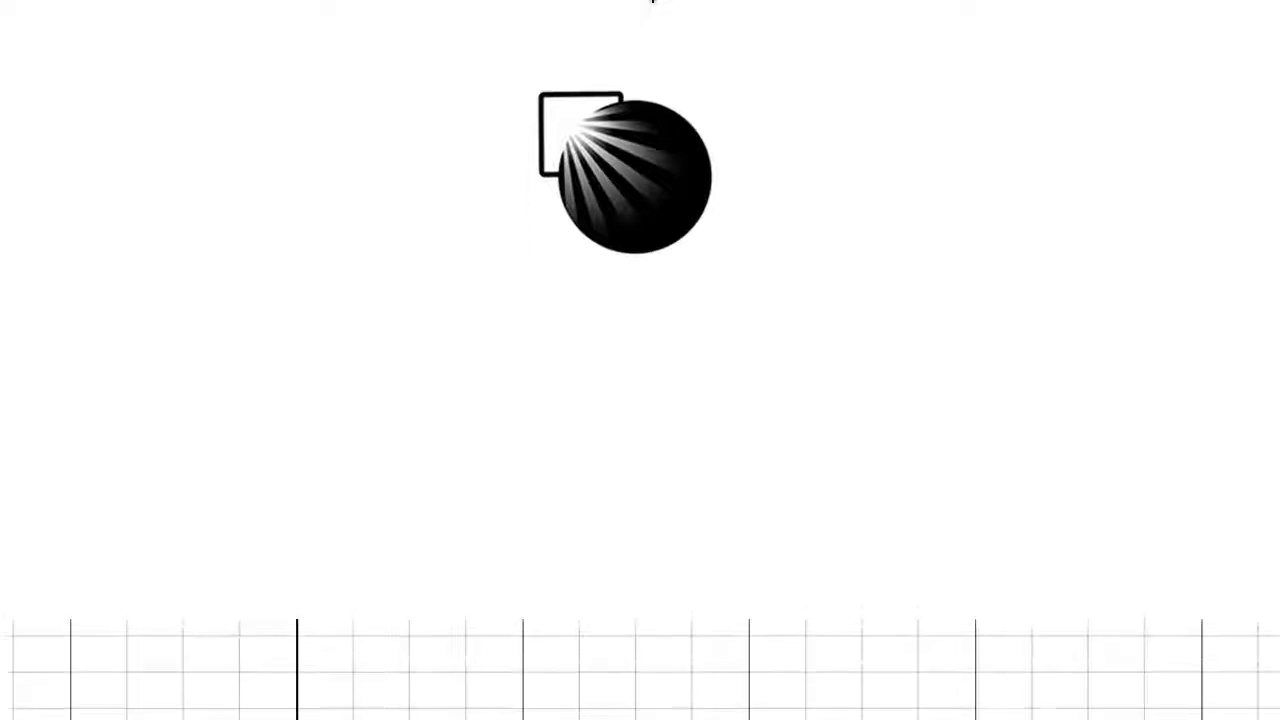
scroll(640, 400, down, 5)
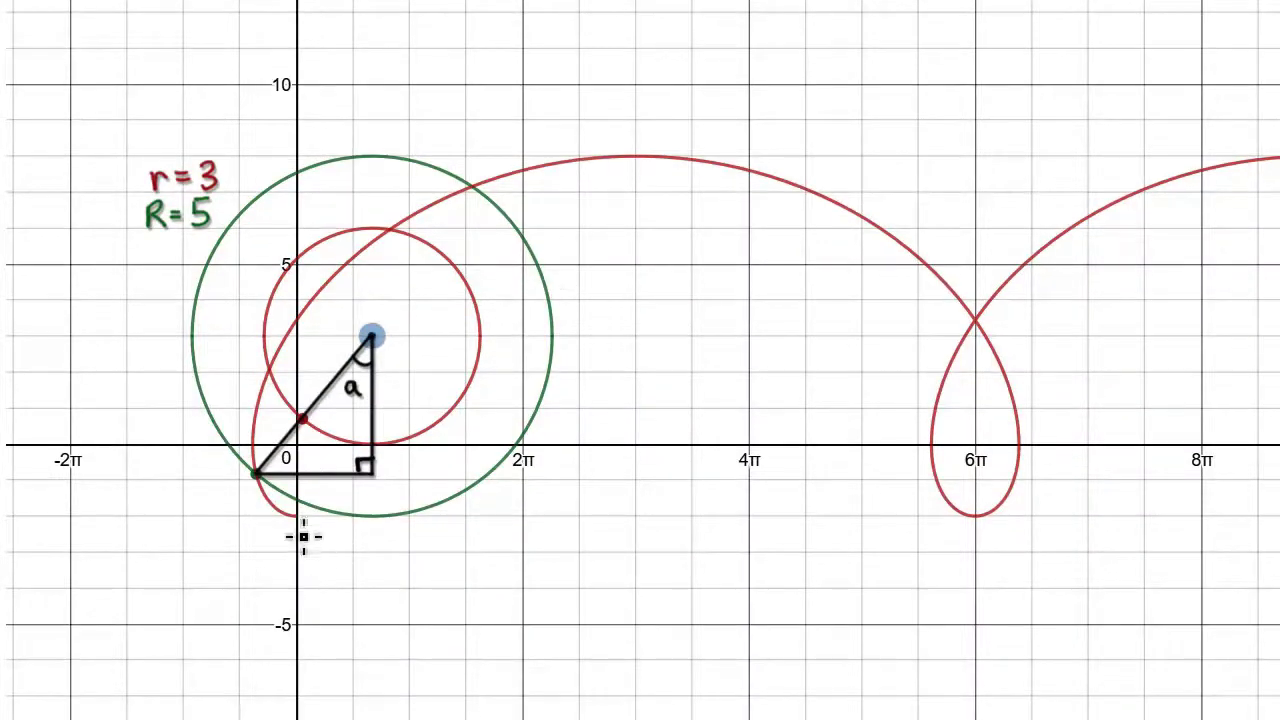
Step: Trace the trochoid curve in freehand ink, then erase that stroke
mouse_move(305, 527)
mouse_down()
mouse_move(266, 436)
mouse_move(380, 277)
mouse_move(743, 177)
mouse_move(1052, 397)
mouse_move(975, 325)
mouse_move(1142, 183)
mouse_up()
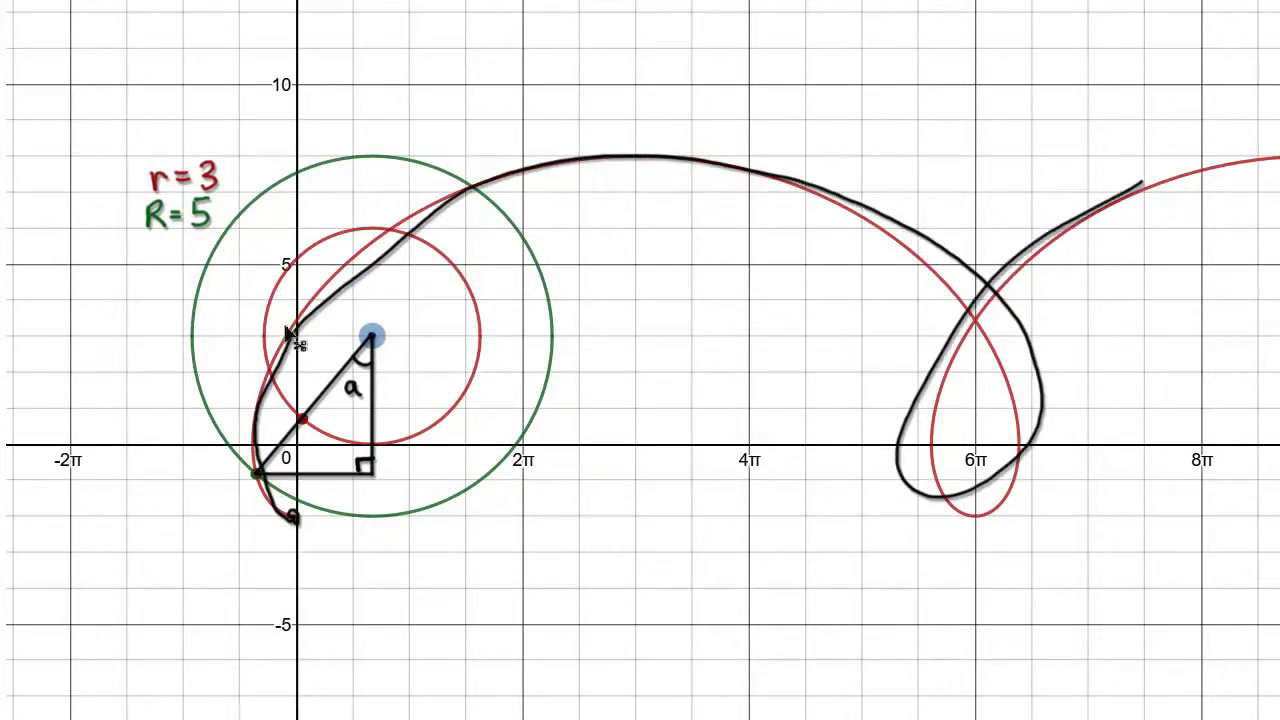
key(e)
Step: Ink around the radius-3 and radius-5 circles and the values 3 and 5, then clear all ink
mouse_move(355, 234)
mouse_down()
mouse_move(271, 306)
mouse_move(320, 429)
mouse_move(458, 395)
mouse_move(355, 237)
mouse_up()
drag(208, 157, 214, 150)
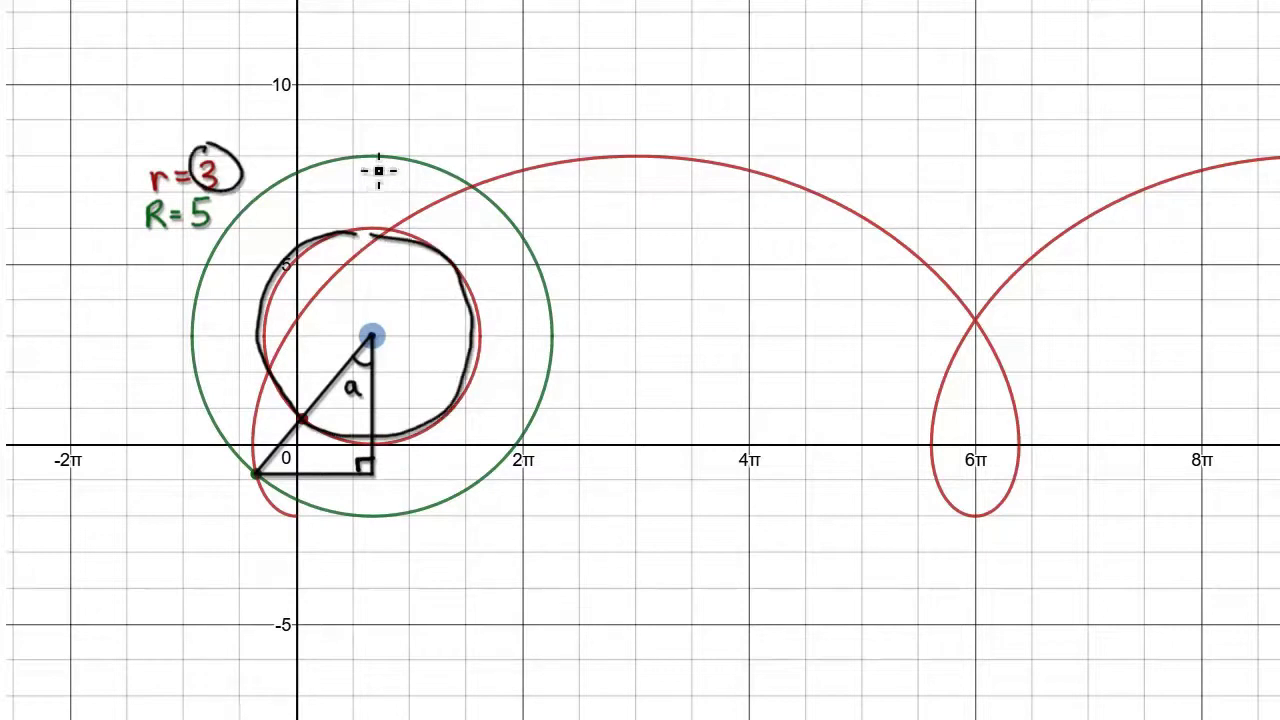
mouse_move(368, 158)
mouse_down()
mouse_move(209, 291)
mouse_move(362, 492)
mouse_up()
drag(454, 512, 400, 172)
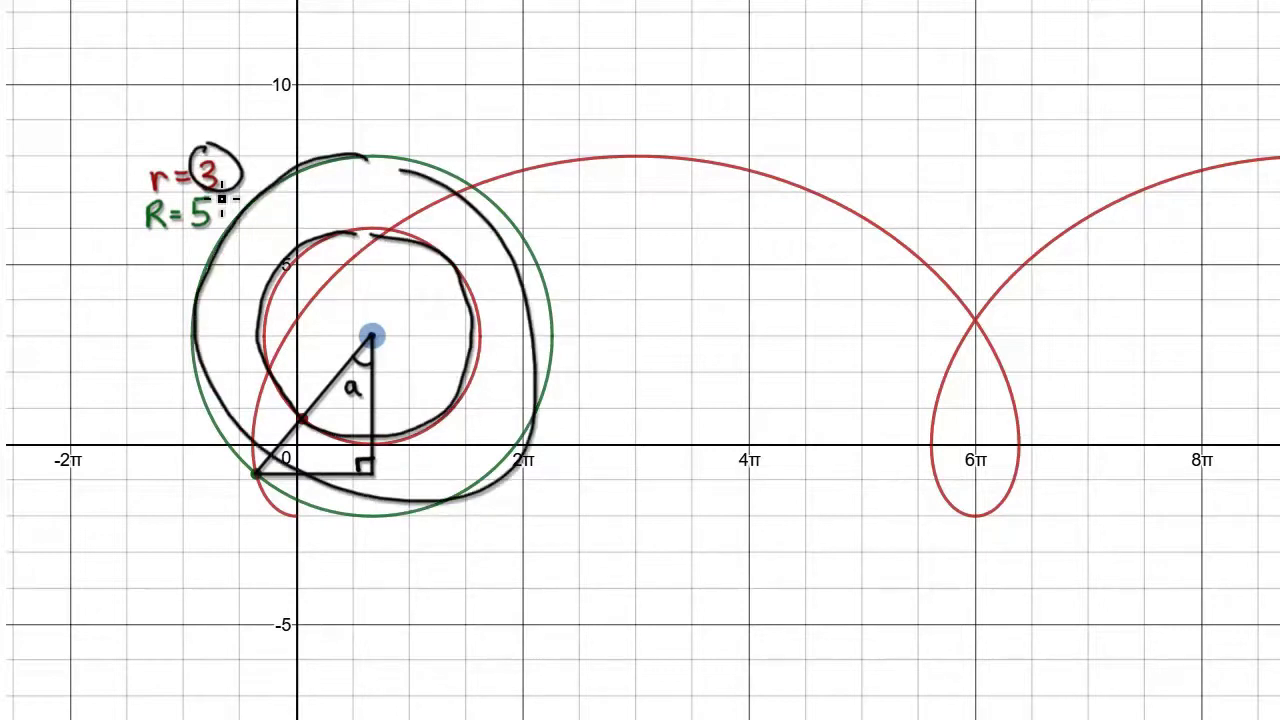
drag(217, 192, 246, 196)
key(e)
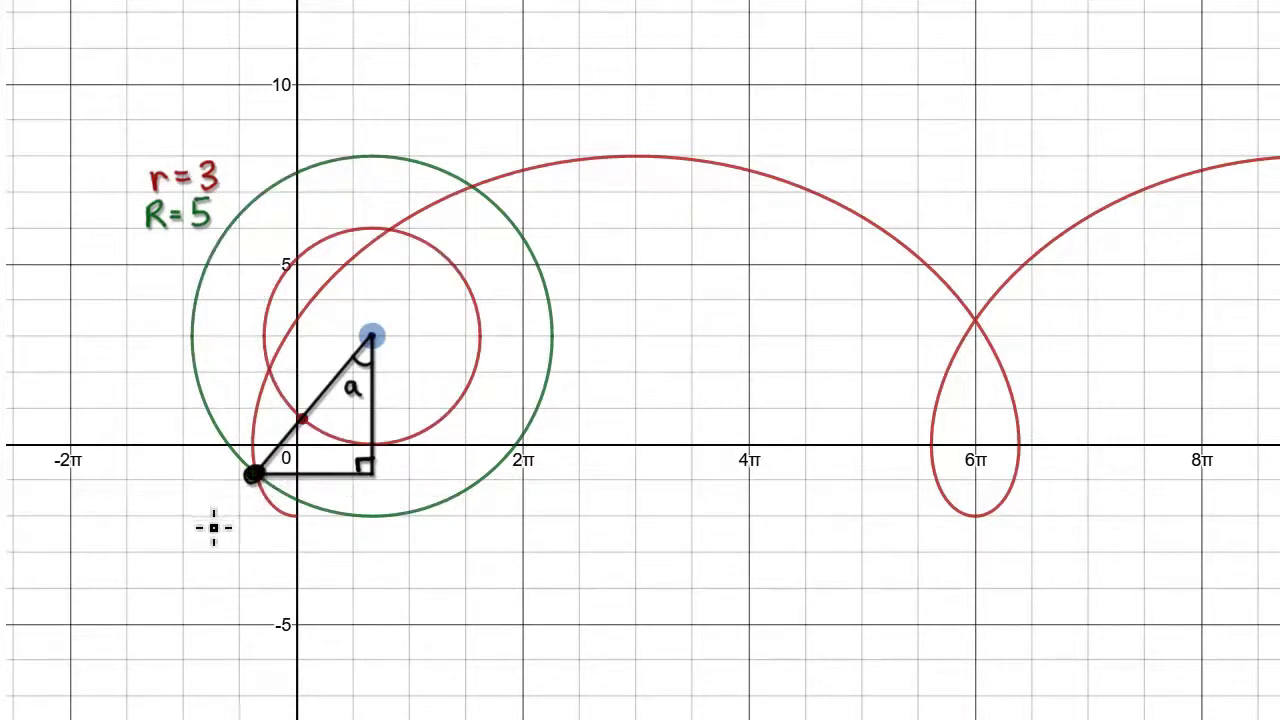
Step: Ink an arrow at the curve's start point and trace the trochoid arch and loop, then erase it all
mouse_move(200, 515)
mouse_down()
mouse_move(257, 472)
mouse_move(241, 491)
mouse_move(300, 345)
mouse_move(475, 200)
mouse_move(823, 196)
mouse_move(1075, 440)
mouse_move(935, 430)
mouse_move(1183, 187)
mouse_up()
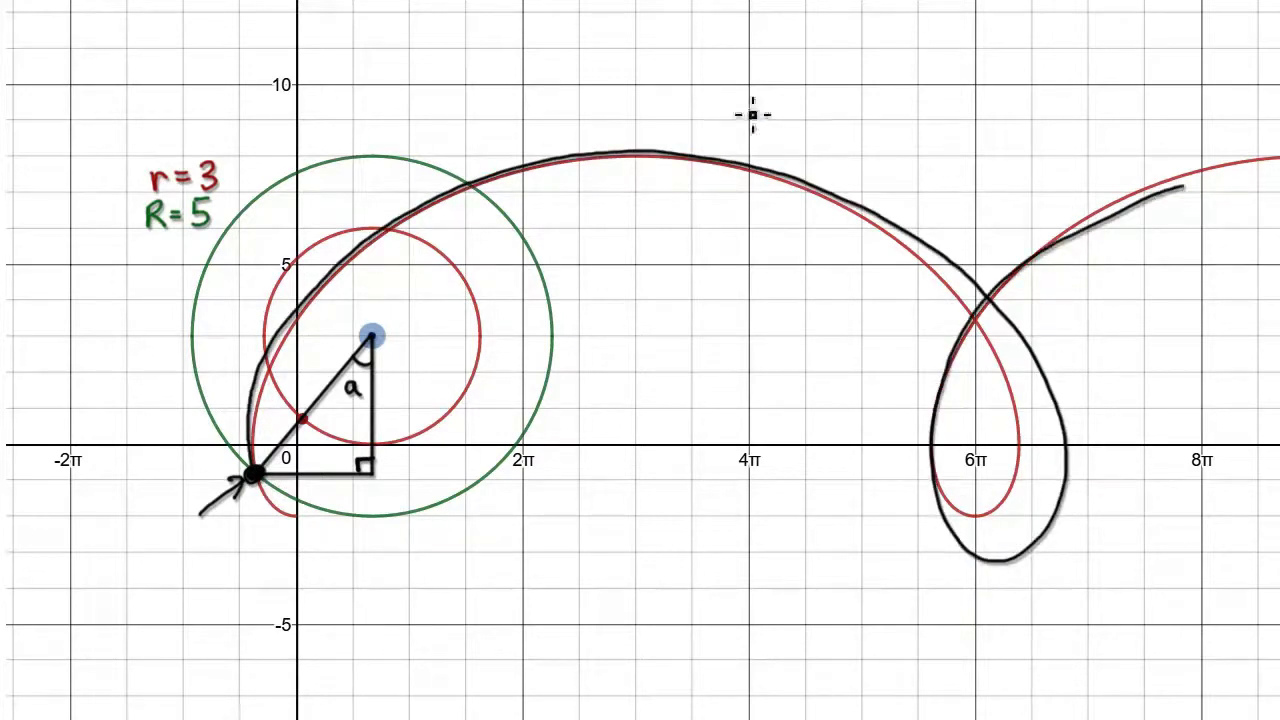
mouse_move(802, 48)
mouse_down()
mouse_move(745, 140)
mouse_move(770, 162)
mouse_move(735, 140)
mouse_up()
key(e)
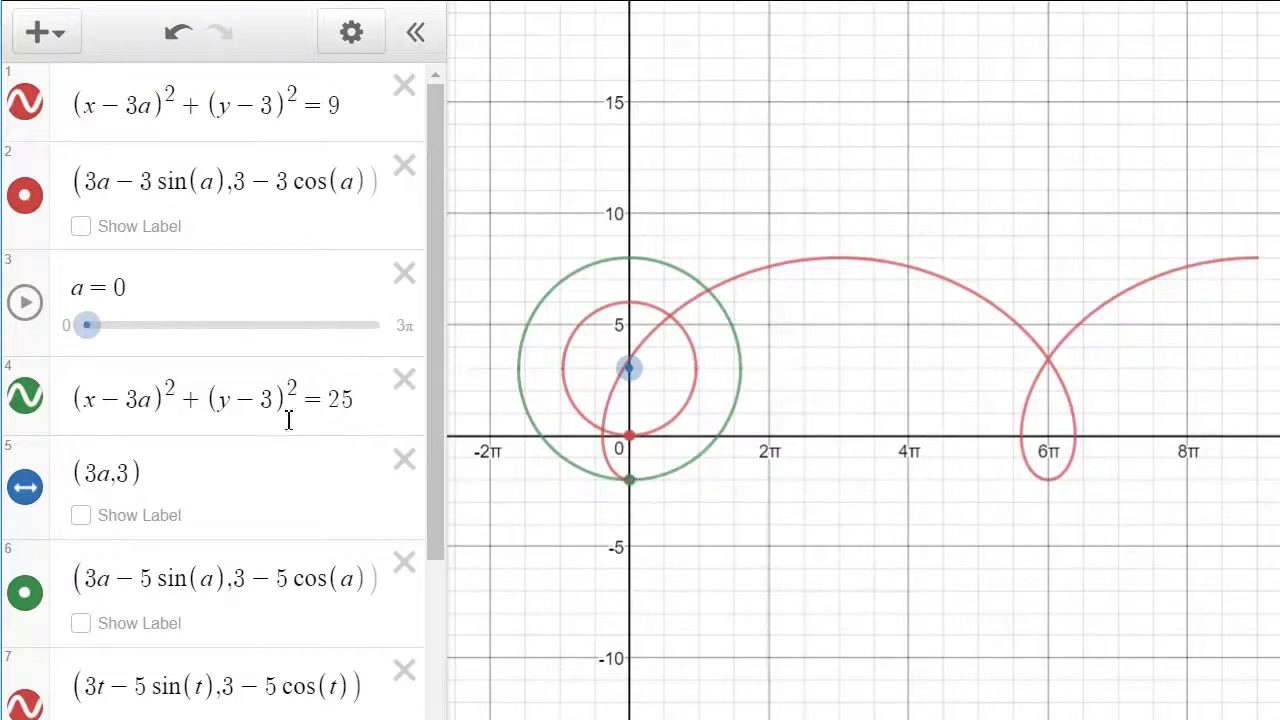
Step: Animate slider a, pause it, reset it to 0, then drag it to about 6.3
click(24, 303)
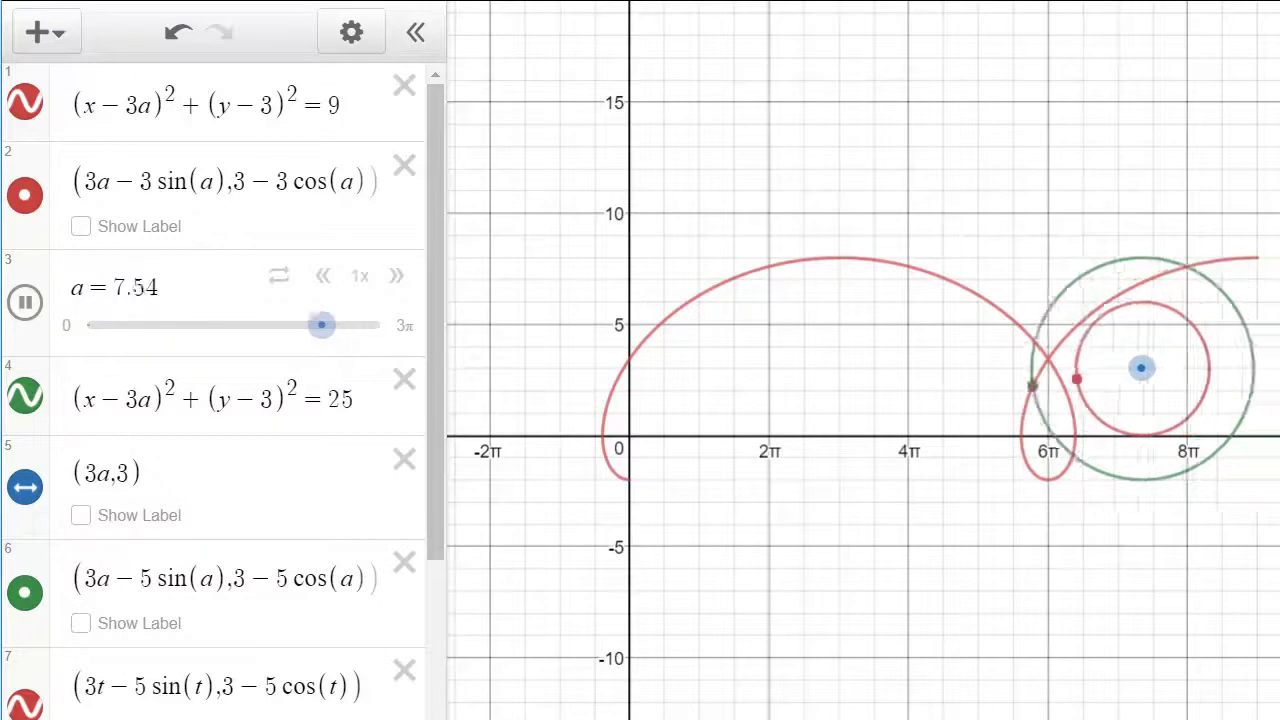
click(26, 304)
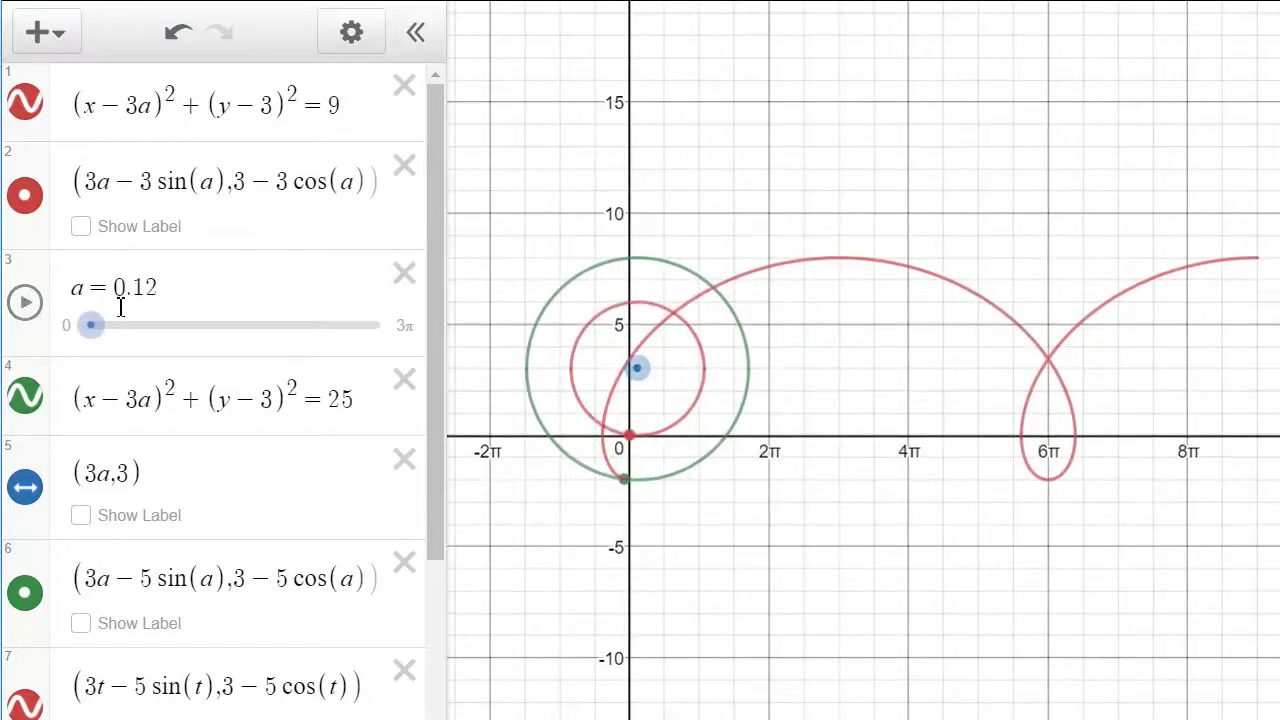
drag(93, 324, 289, 287)
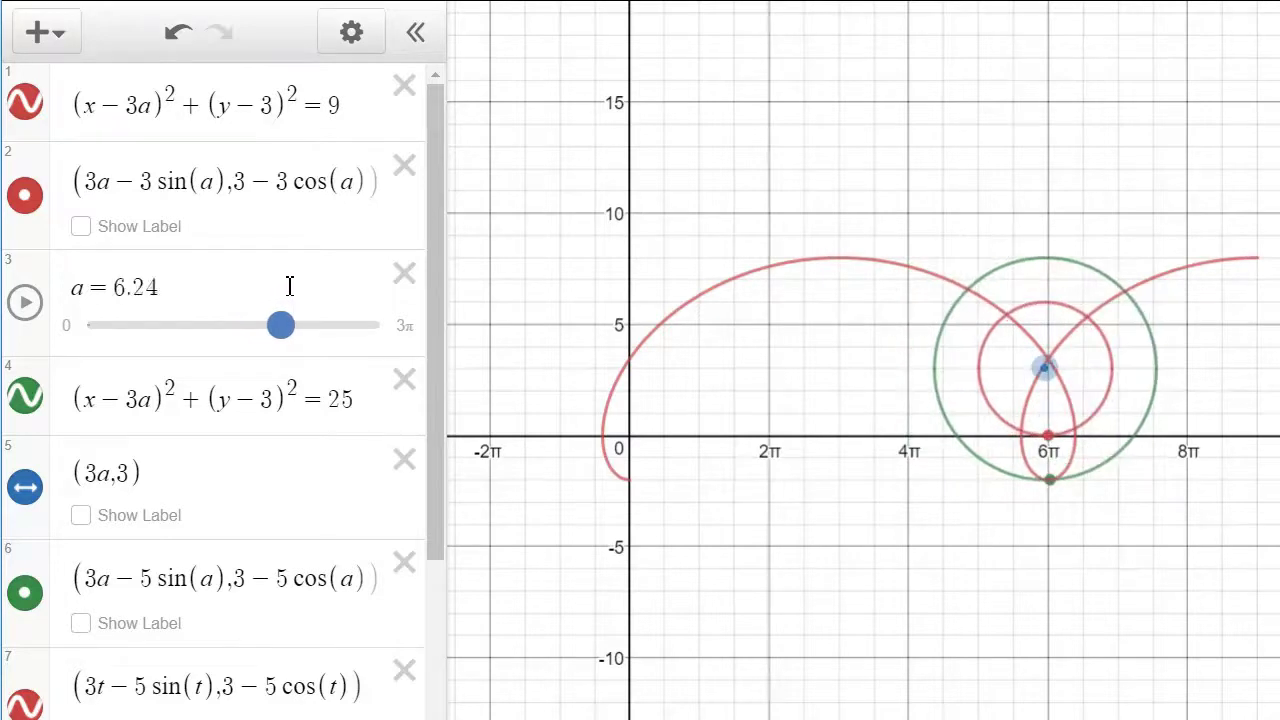
drag(224, 325, 285, 290)
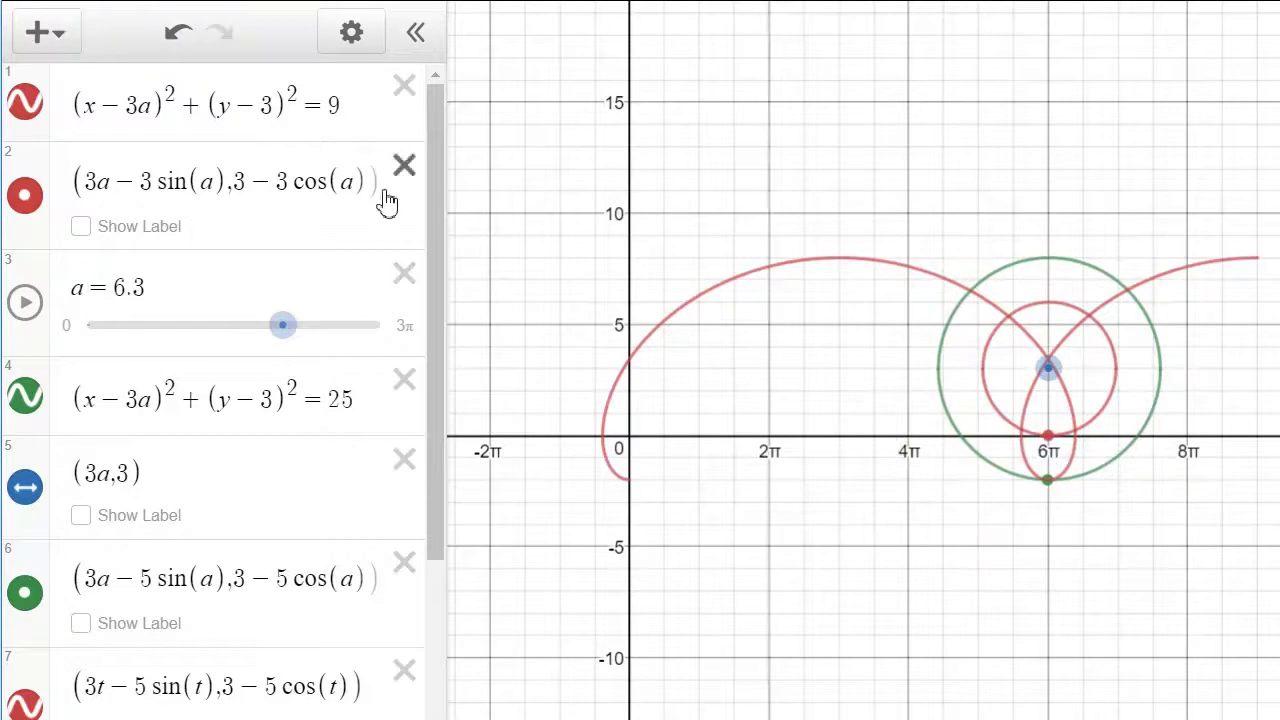
drag(318, 97, 380, 103)
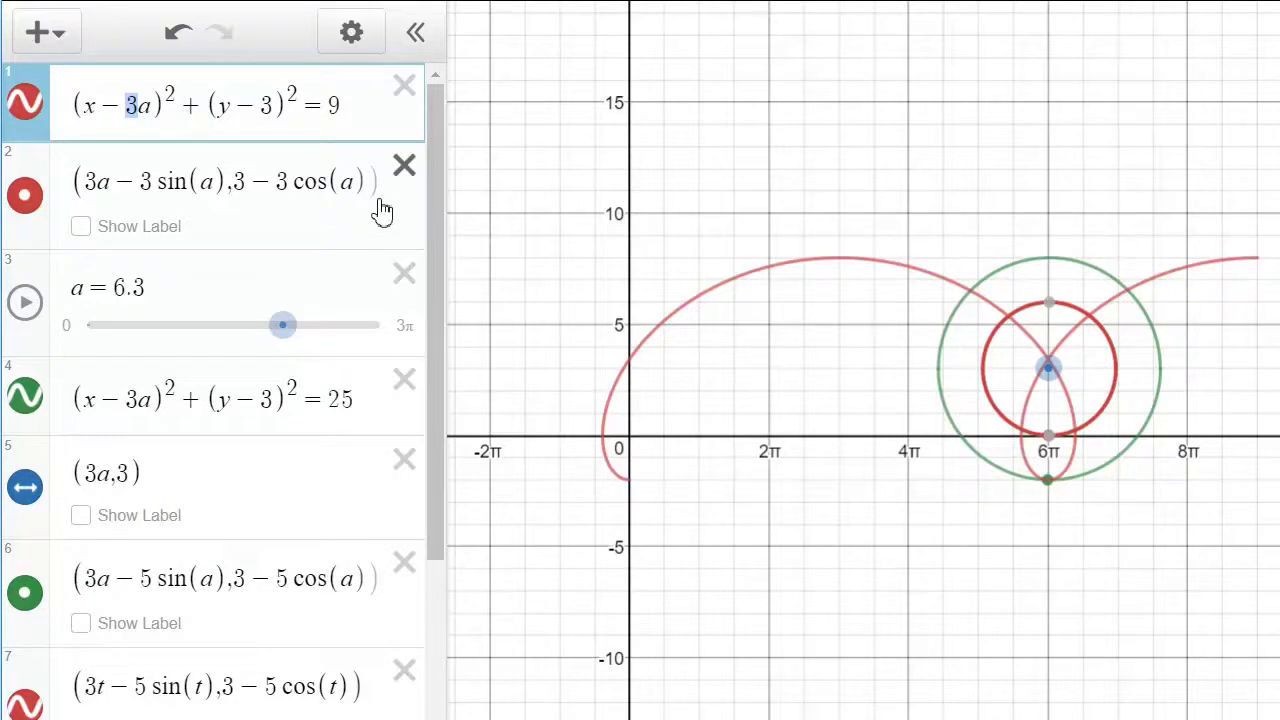
Step: Hide the trochoid, the green point and the radius-5 circle, then roll the red circle with slider a
drag(76, 100, 324, 110)
key(Right)
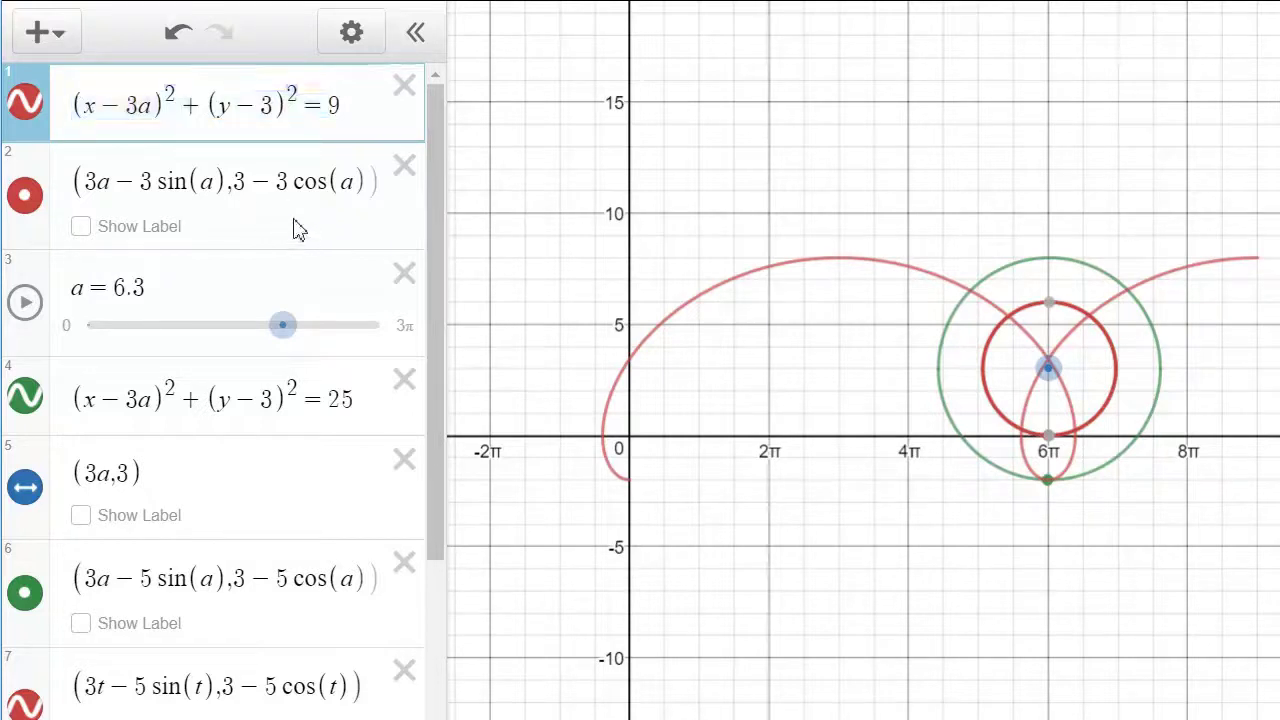
click(27, 706)
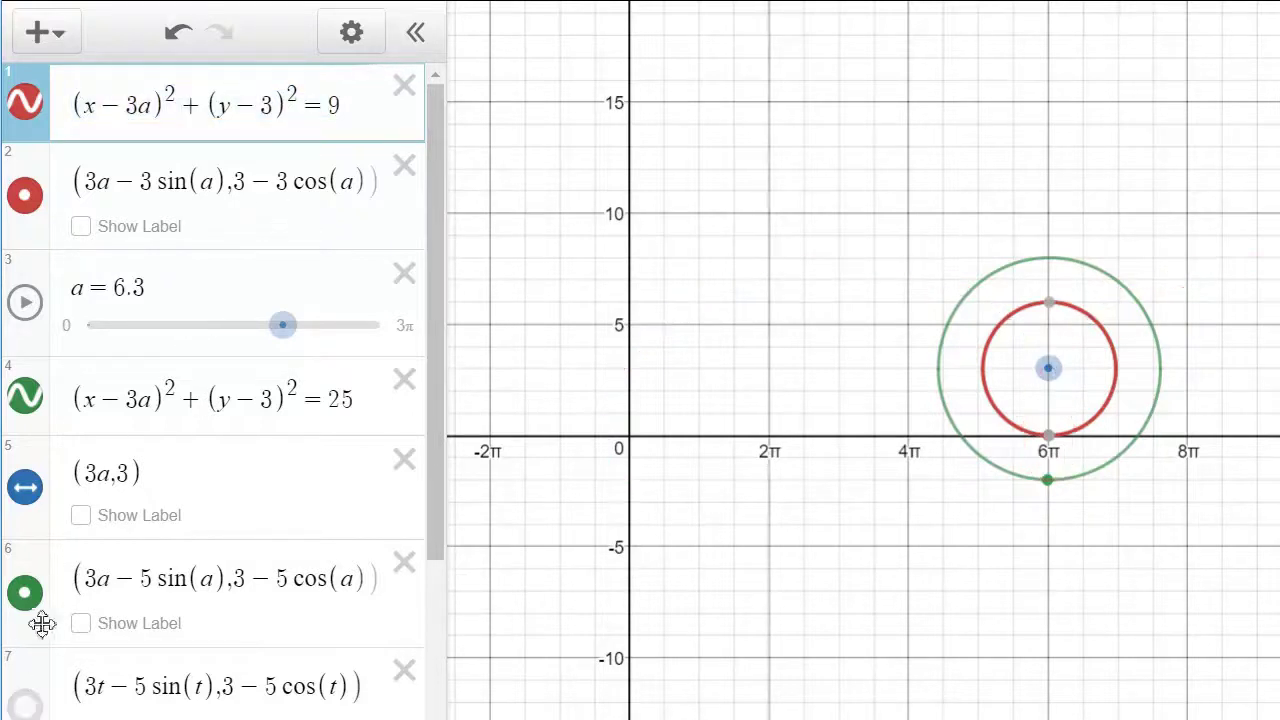
click(27, 592)
click(42, 412)
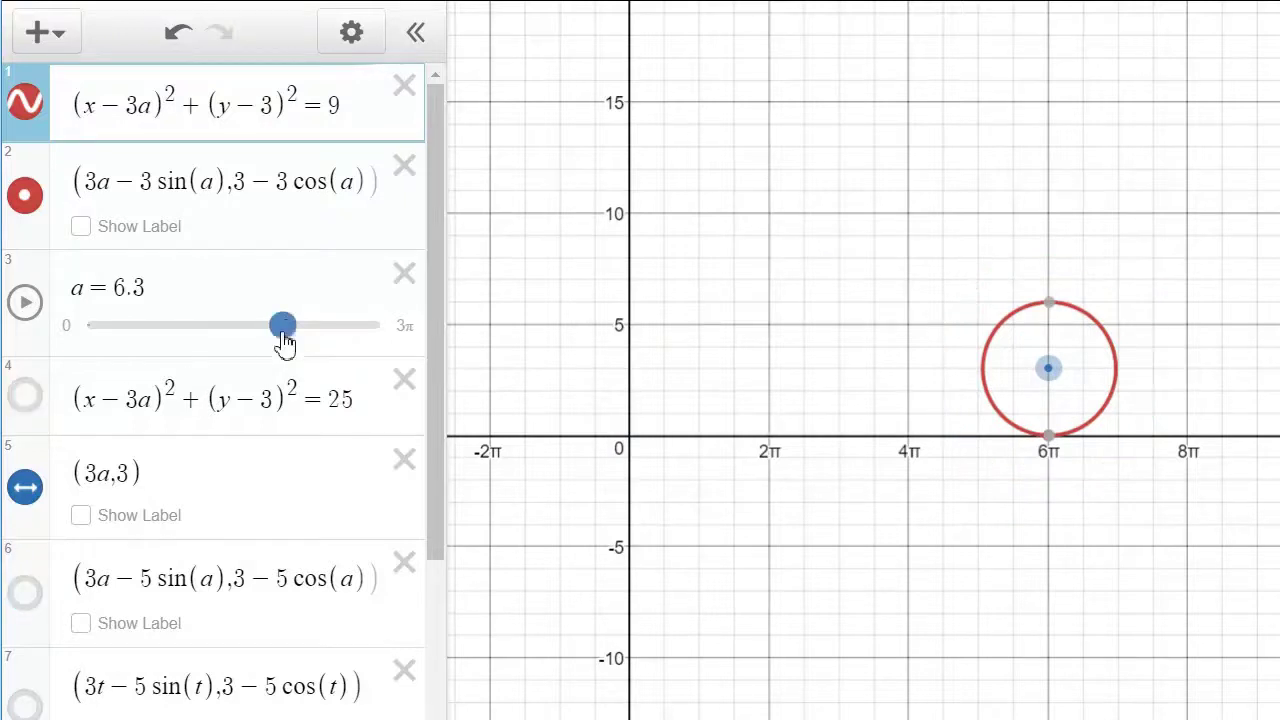
drag(281, 330, 88, 230)
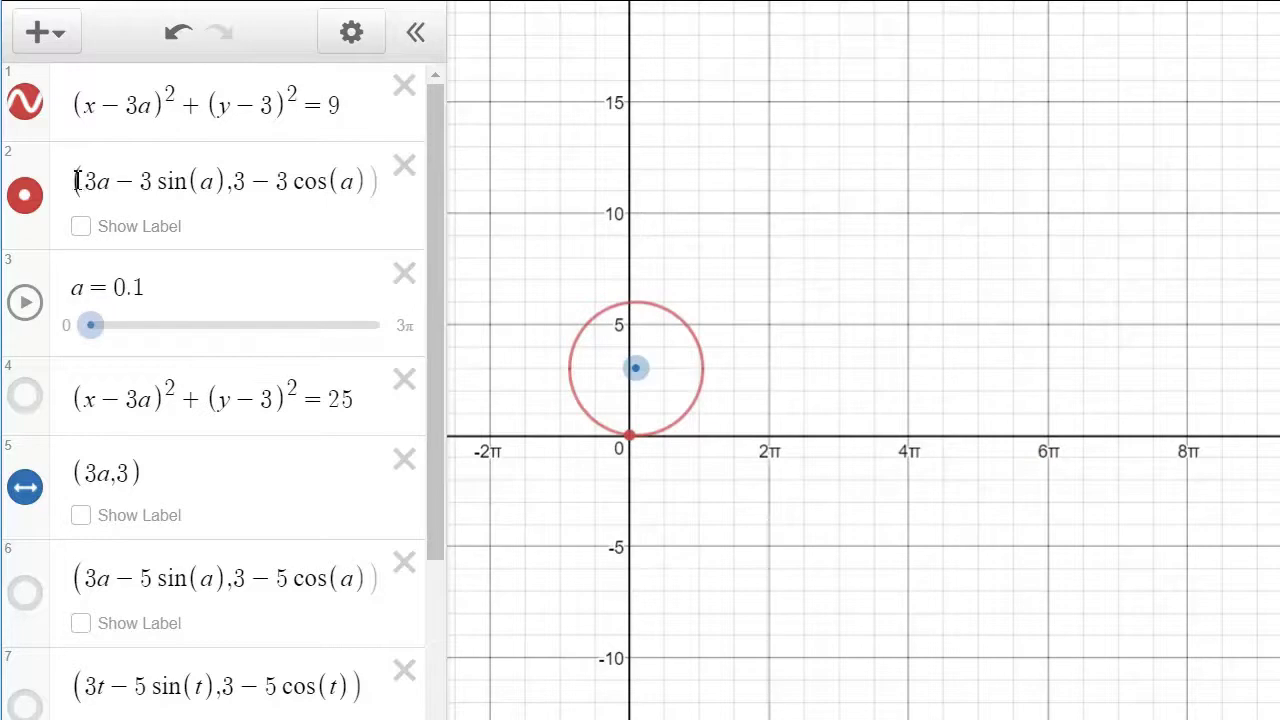
Step: Select the red point expression, drag slider a back to 0, and highlight the 3 in 3a
drag(77, 181, 163, 183)
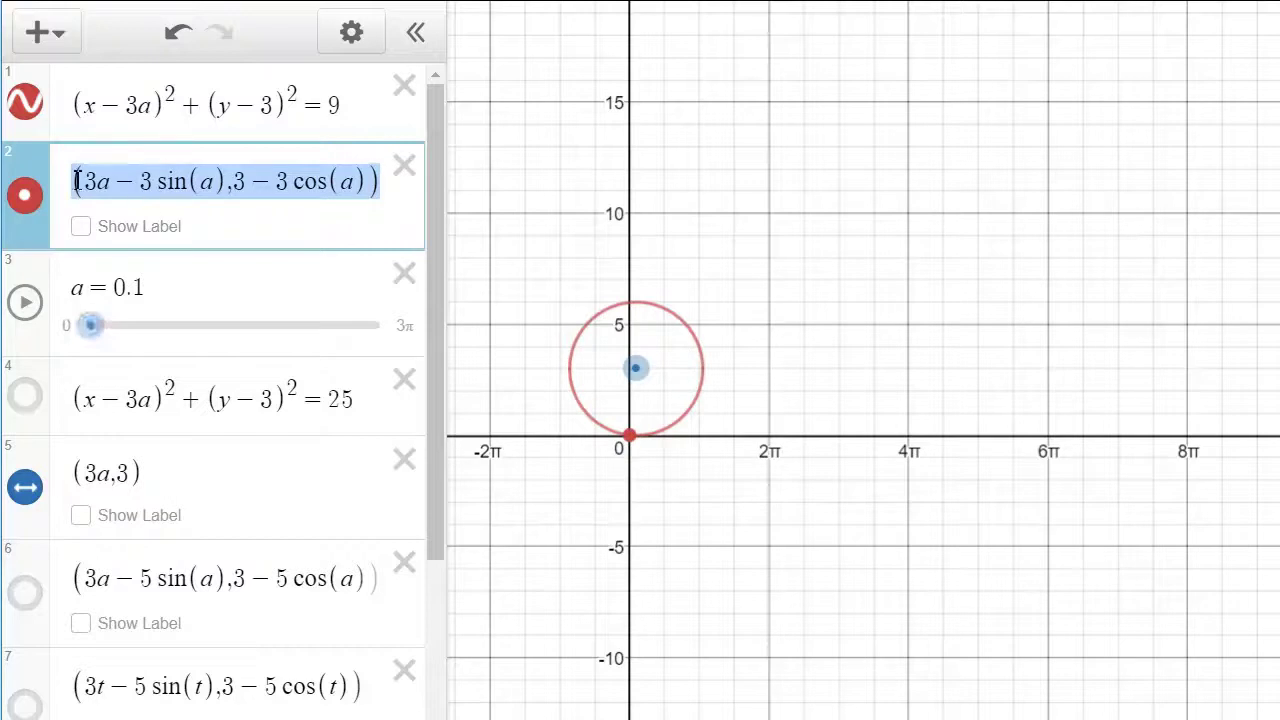
mouse_move(100, 342)
mouse_down()
mouse_move(286, 306)
mouse_move(44, 338)
mouse_move(217, 323)
mouse_move(85, 347)
mouse_up()
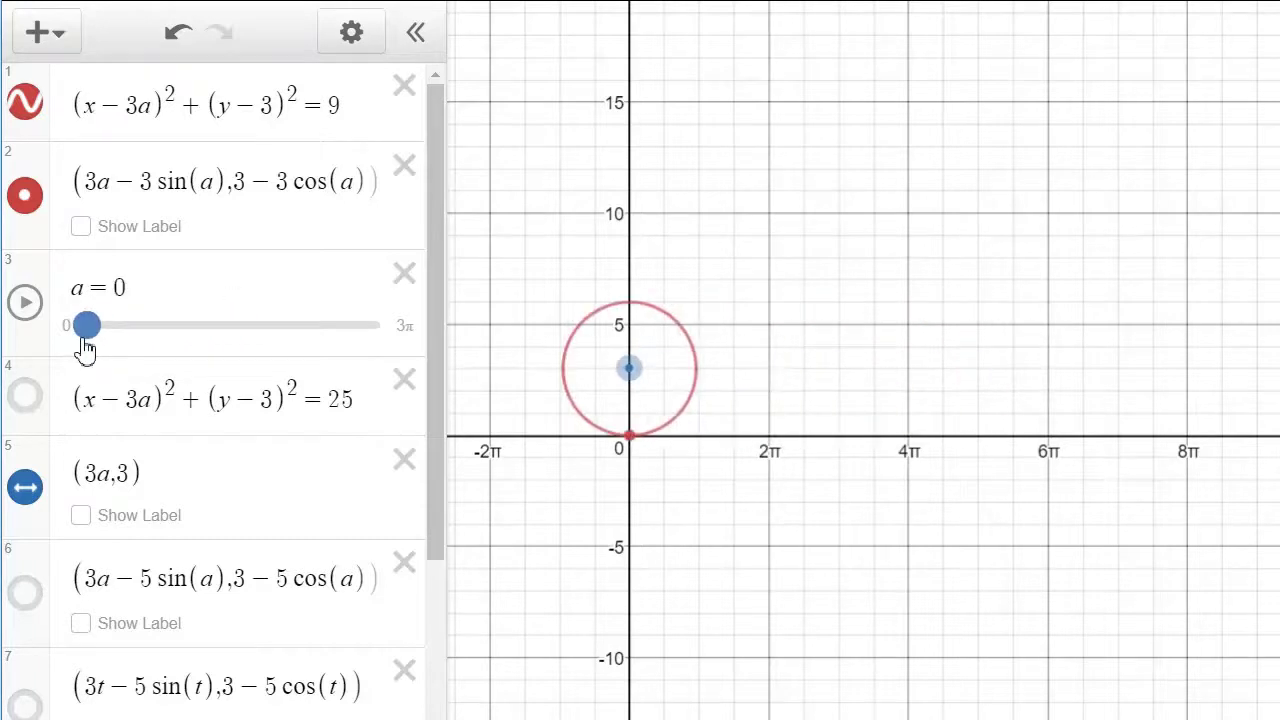
double_click(135, 106)
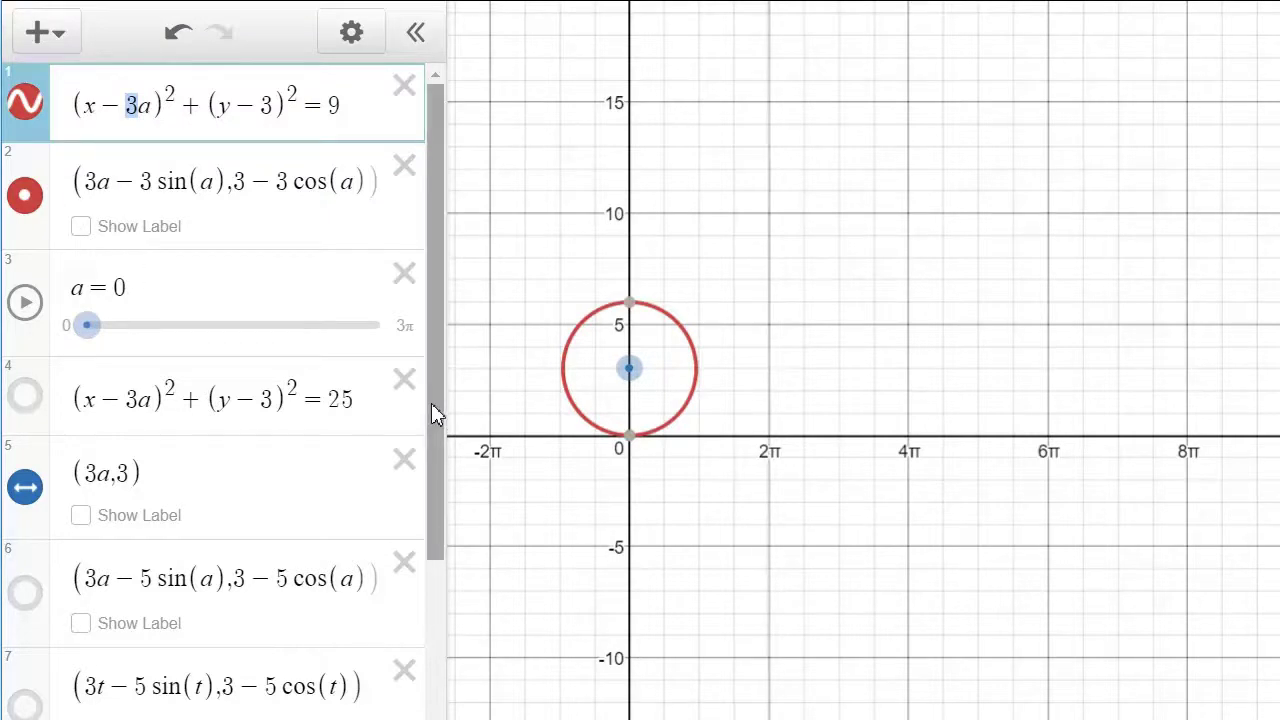
drag(431, 403, 423, 588)
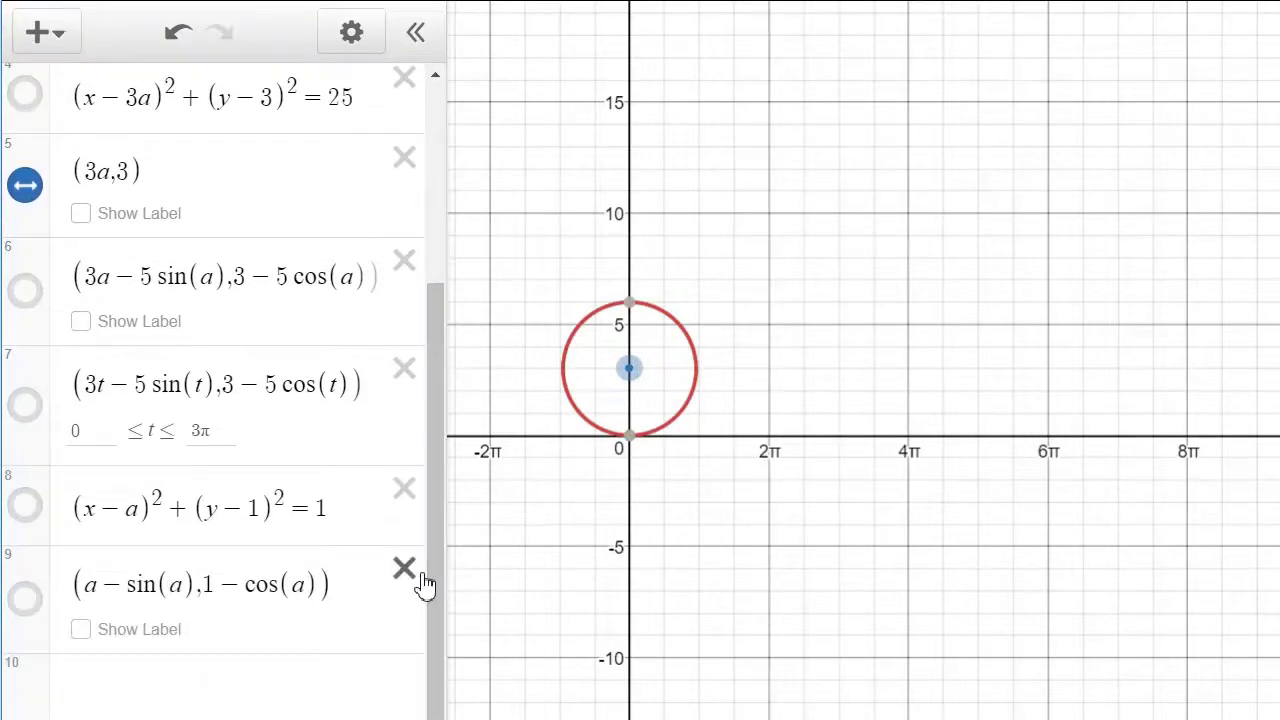
Step: Show the unit circle (x−a)²+(y−1)²=1 and its point (a−sin(a), 1−cos(a)), then select its equation
click(27, 600)
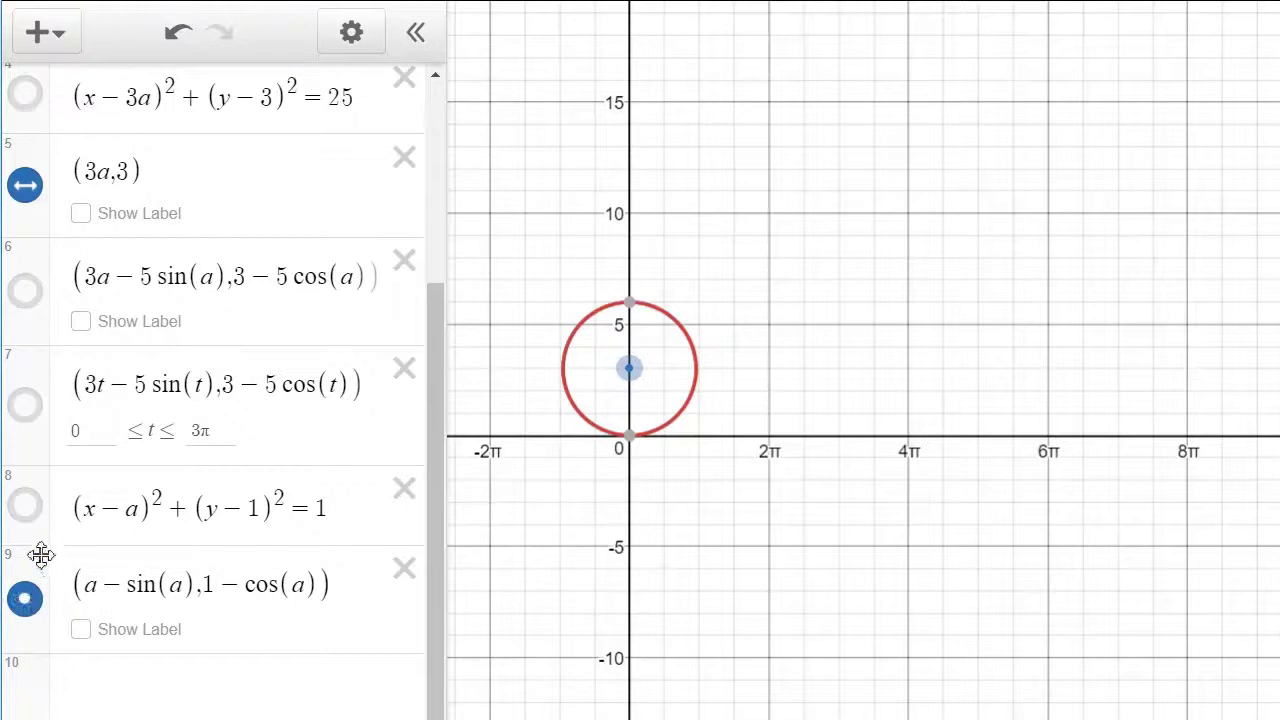
click(25, 505)
mouse_move(86, 514)
mouse_down()
mouse_move(314, 512)
mouse_move(298, 506)
mouse_up()
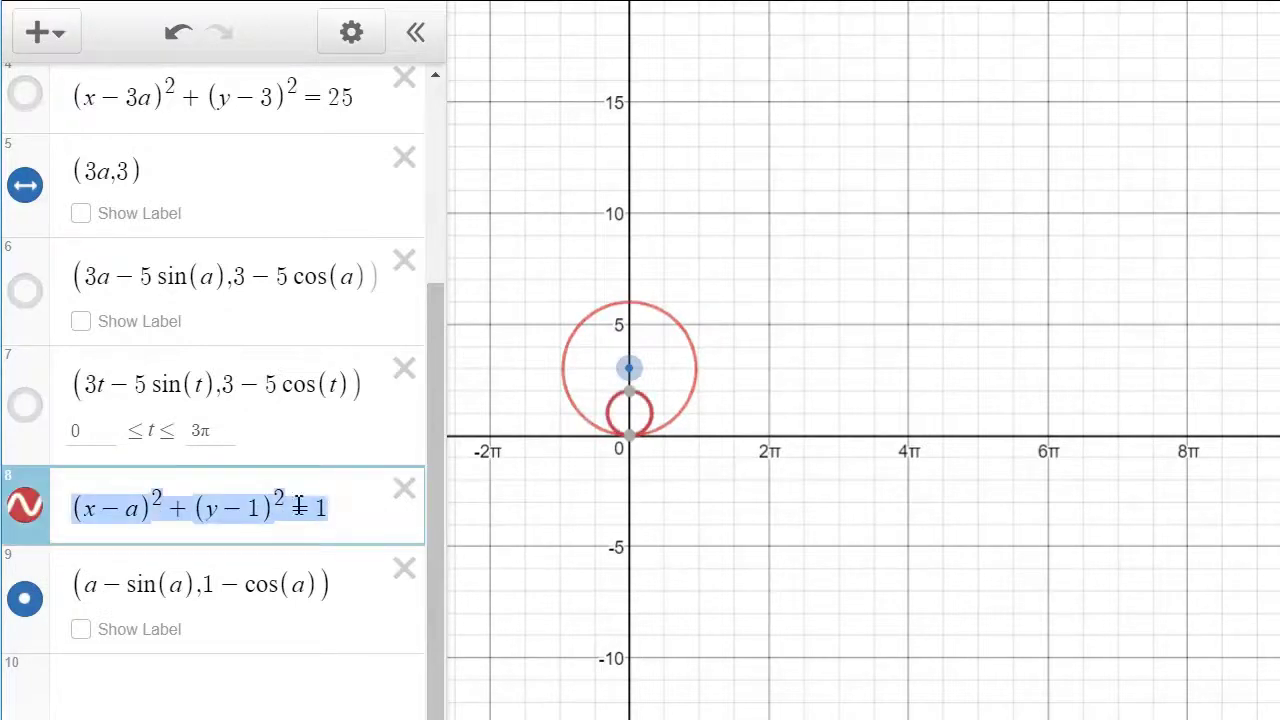
click(136, 514)
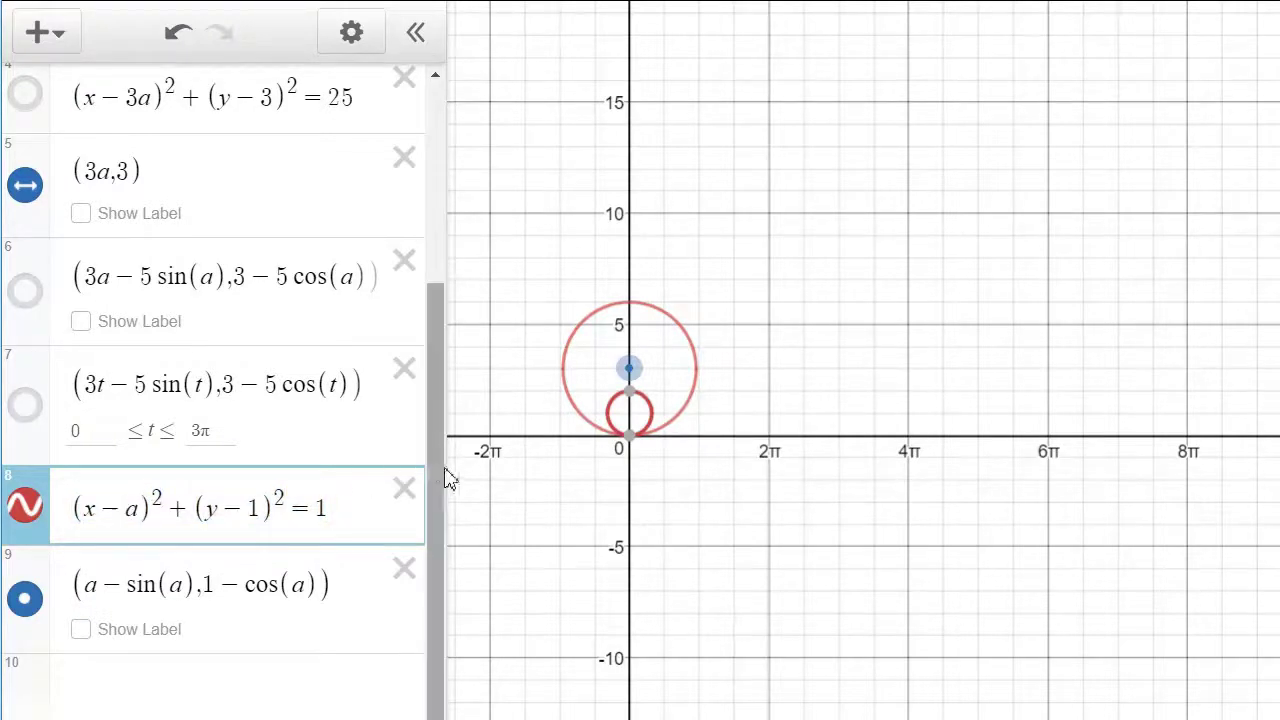
drag(442, 470, 436, 256)
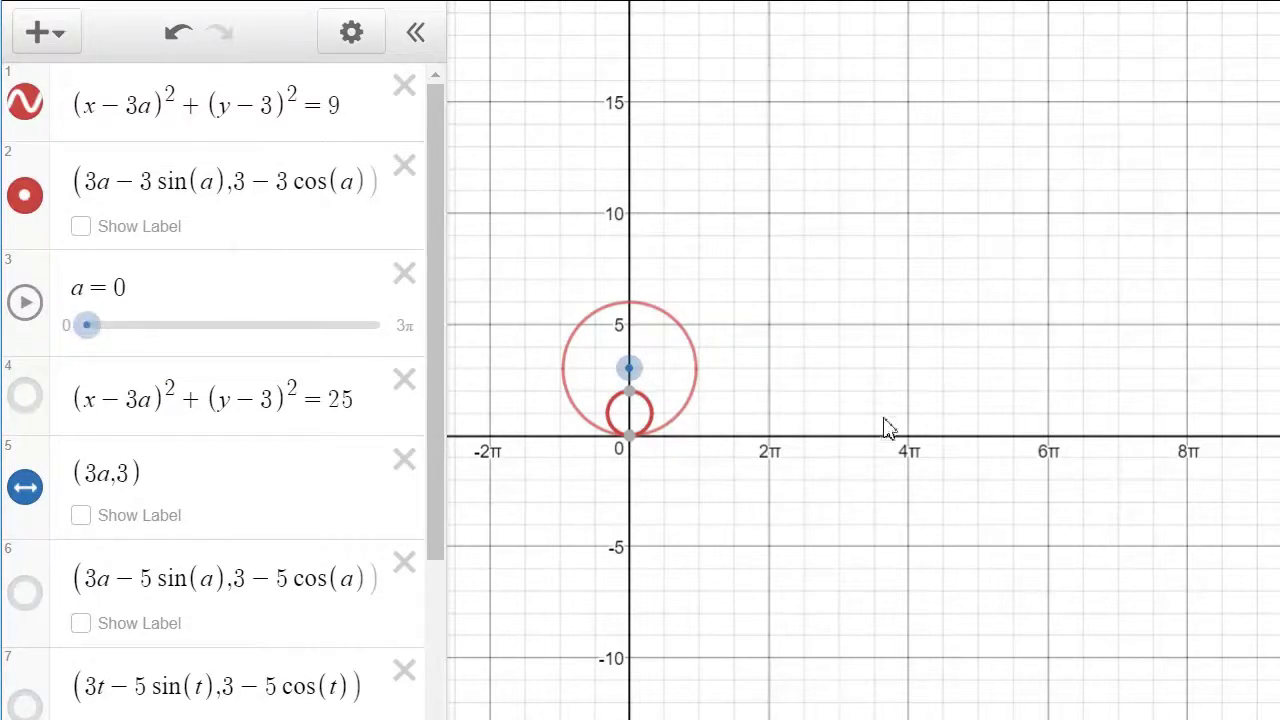
Step: Step slider a upward with the arrow keys to 6.1
click(87, 325)
scroll(100, 323, down, 2)
key(Right)
key(Right)
key(Right)
key(Right)
key(Right)
key(Right)
key(Right)
key(Right)
key(Right)
key(Right)
key(Right)
key(Right)
key(Right)
key(Right)
key(Right)
key(Right)
key(Right)
key(Right)
key(Right)
key(Right)
key(Right)
key(Right)
key(Right)
key(Right)
key(Right)
key(Right)
key(Right)
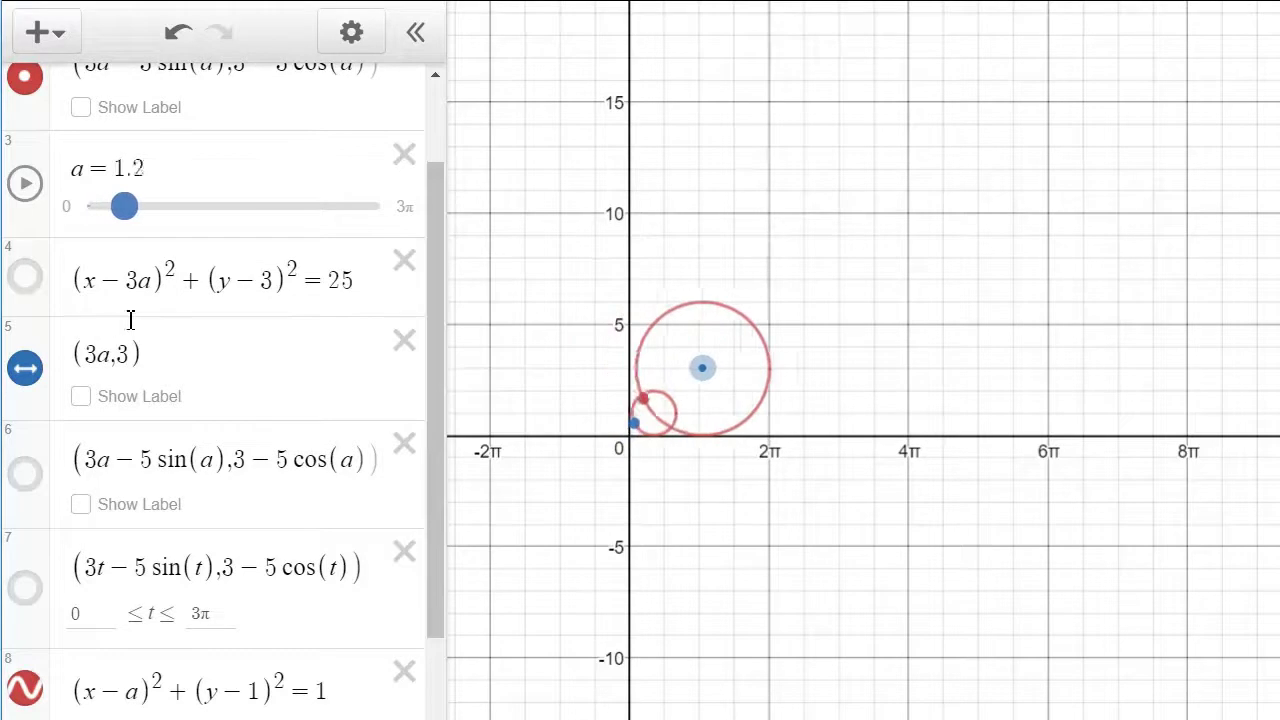
key(Right)
key(Right)
key(Right)
key(Right)
key(Right)
key(Right)
key(Right)
key(Right)
key(Right)
key(Right)
key(Right)
key(Right)
key(Right)
key(Right)
key(Right)
key(Right)
key(Right)
key(Right)
key(Right)
key(Right)
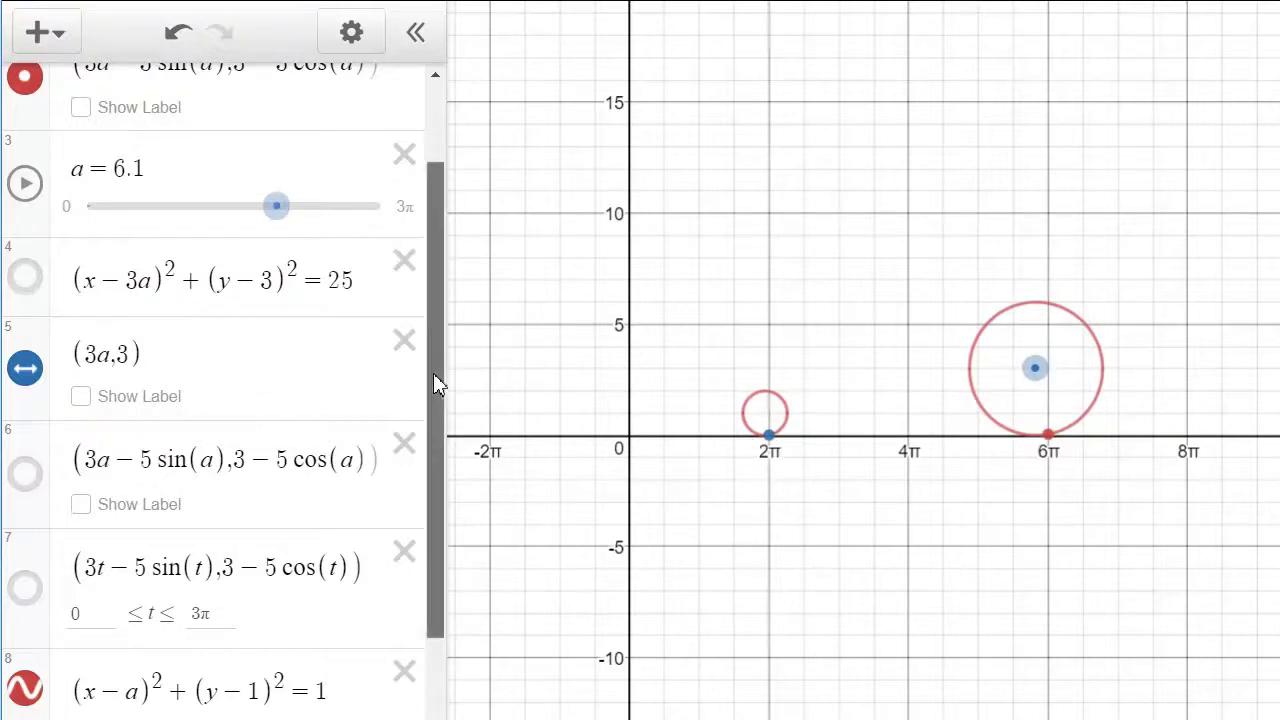
drag(437, 380, 437, 277)
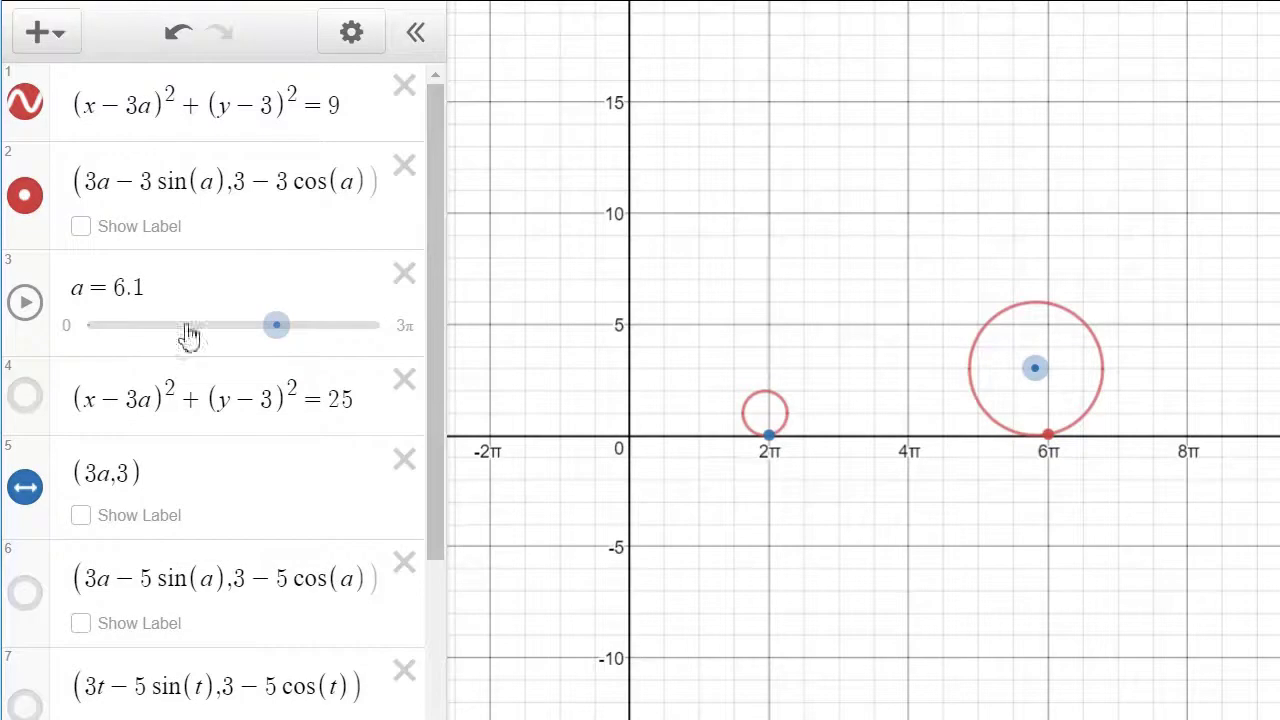
Step: Toggle the point (3a−3sin(a), 3−3cos(a)) off and on, then select its whole expression
click(35, 205)
click(35, 205)
click(92, 186)
key(ctrl+a)
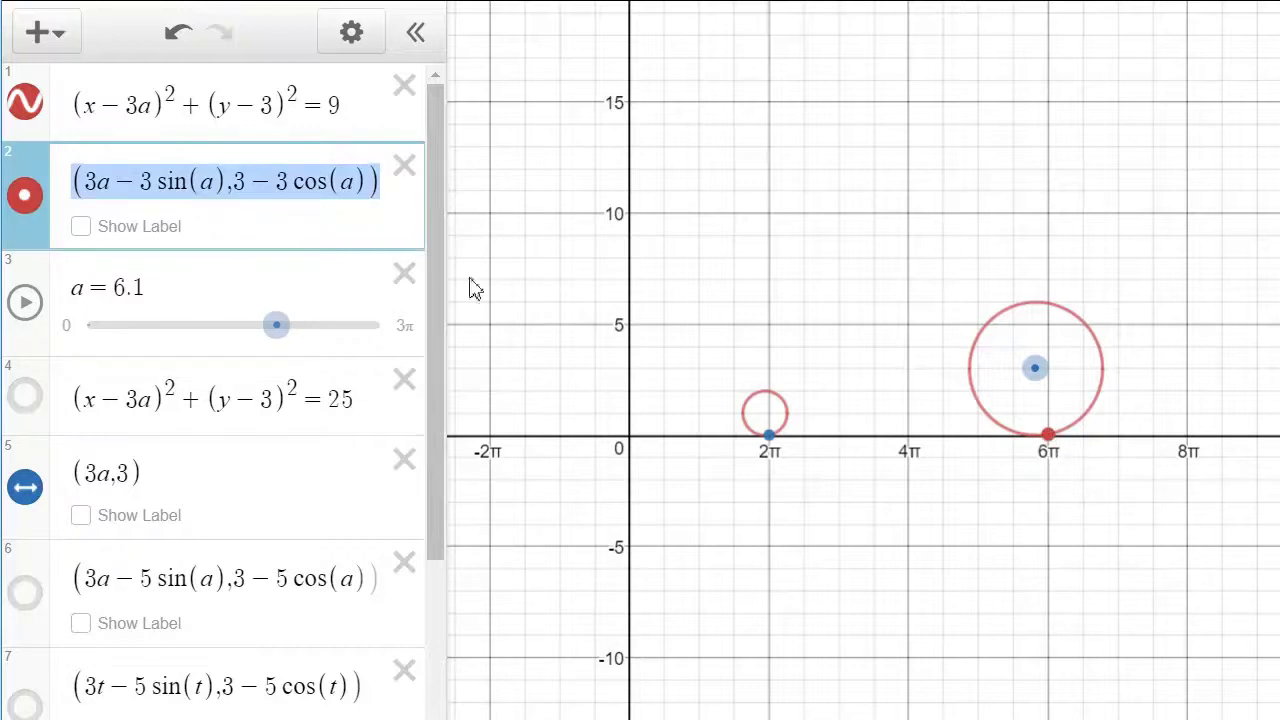
Step: Delete the 3 in 3a so the circle reads (x−a)²+(y−3)²=9, and reset a to 0
click(141, 99)
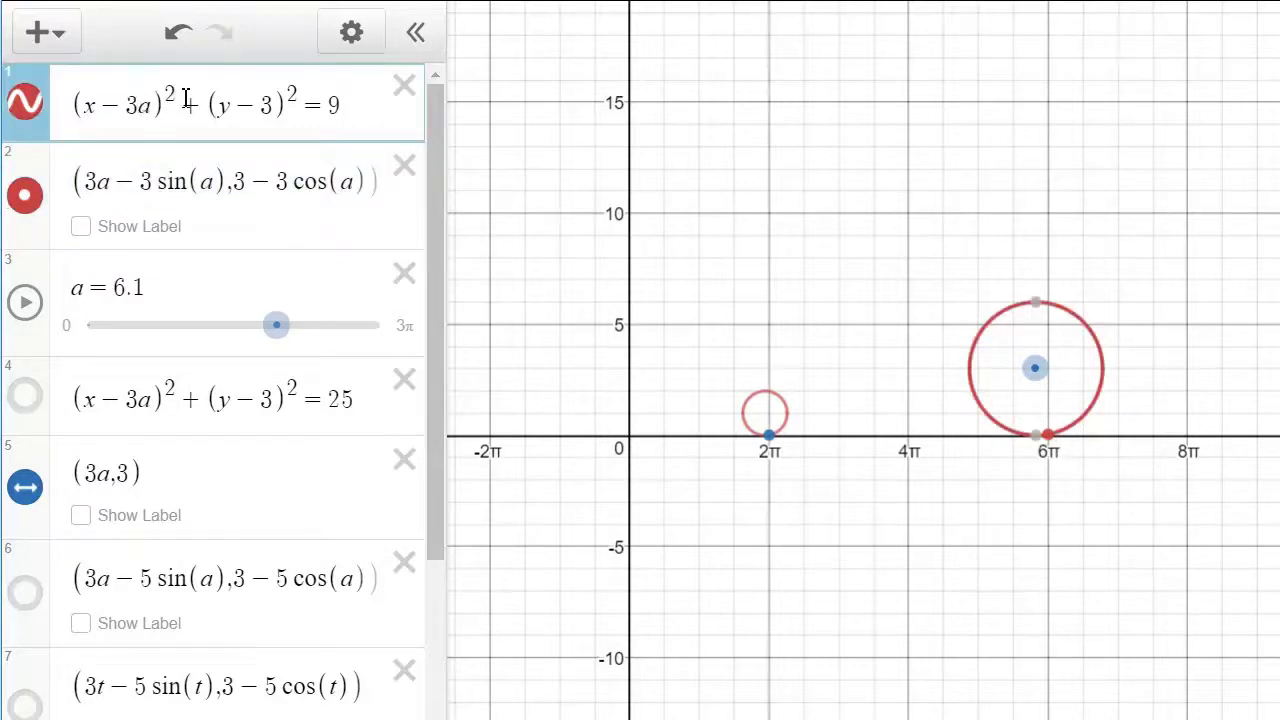
key(BackSpace)
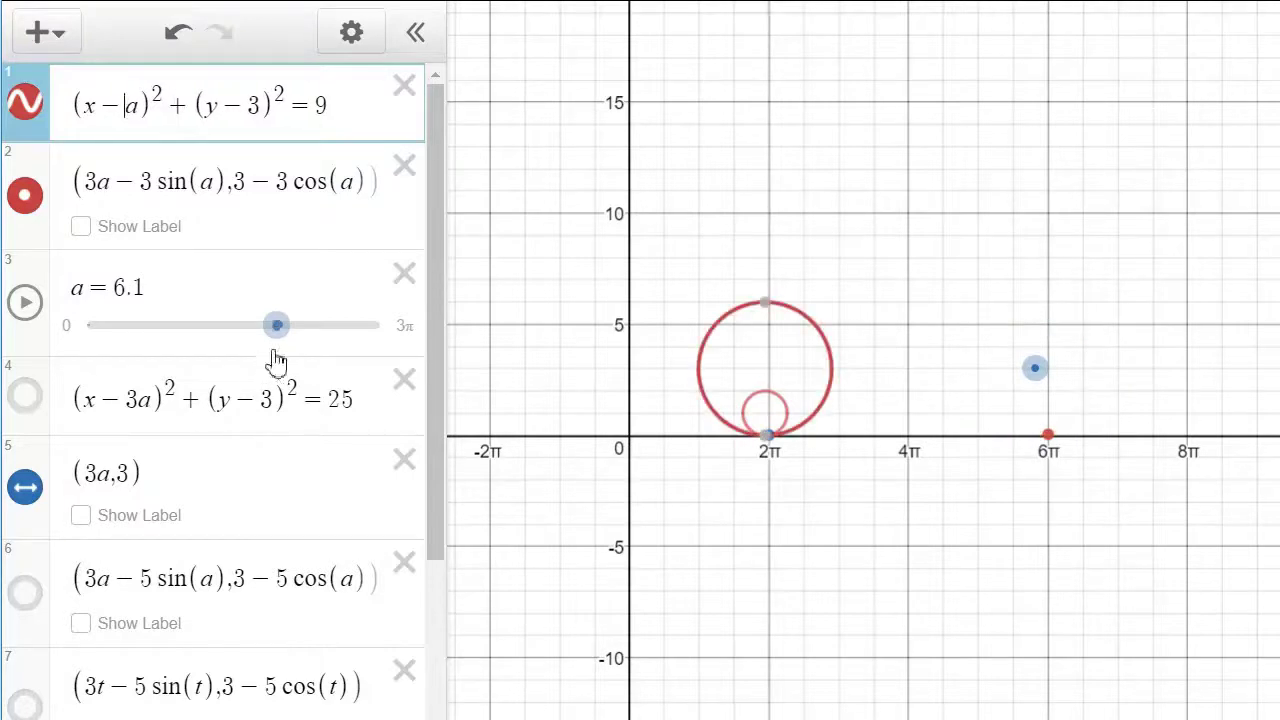
drag(276, 326, 83, 358)
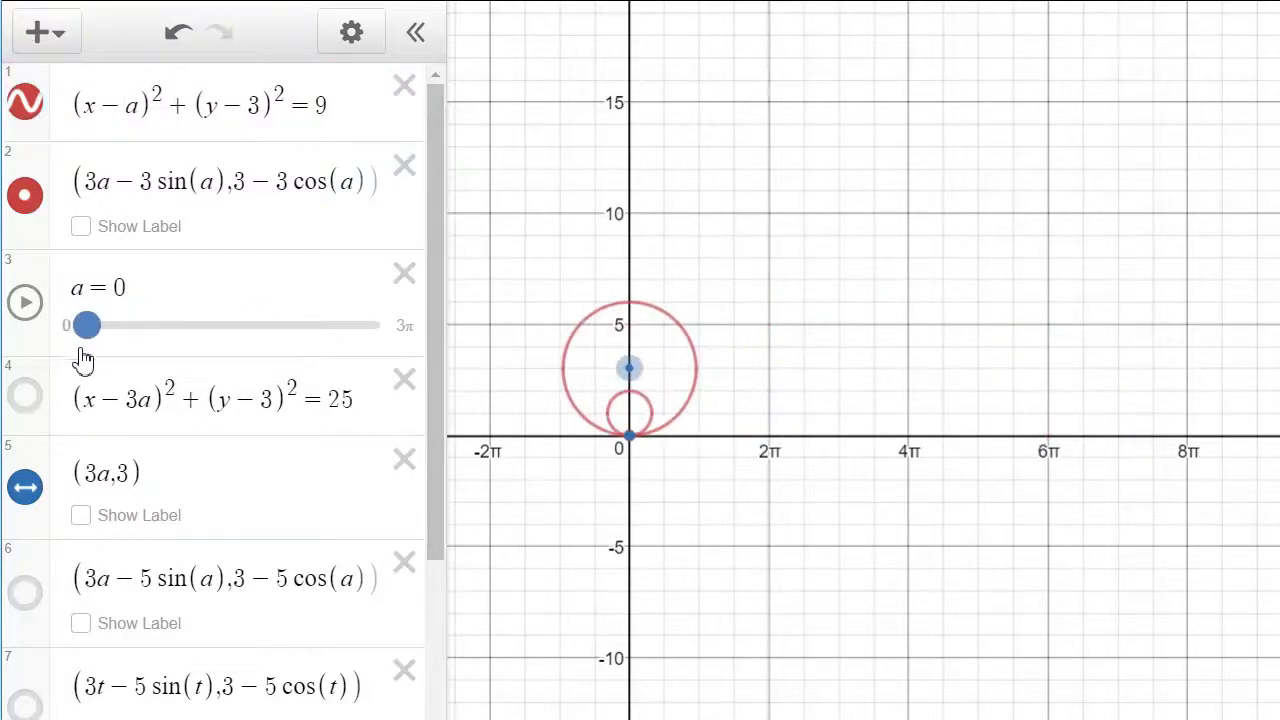
Step: Hide the unit circle (x−a)²+(y−1)²=1 and its point (a−sin(a), 1−cos(a))
drag(432, 445, 417, 651)
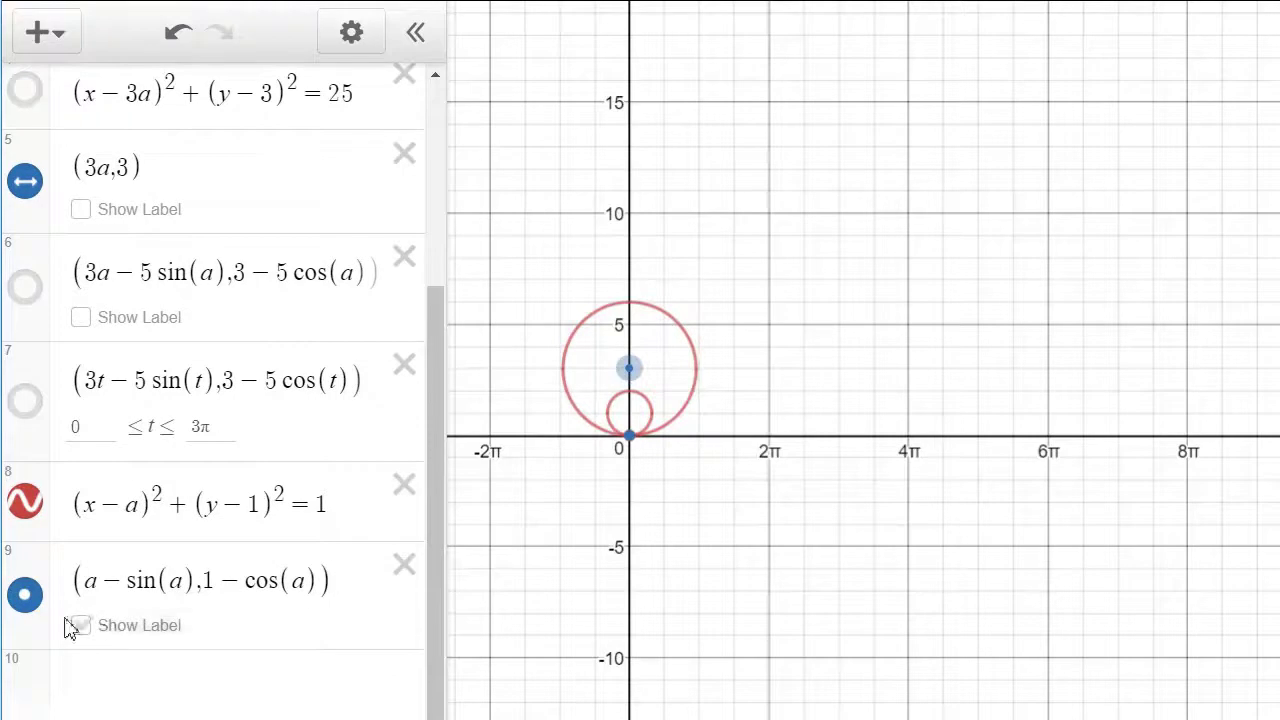
click(25, 595)
click(27, 503)
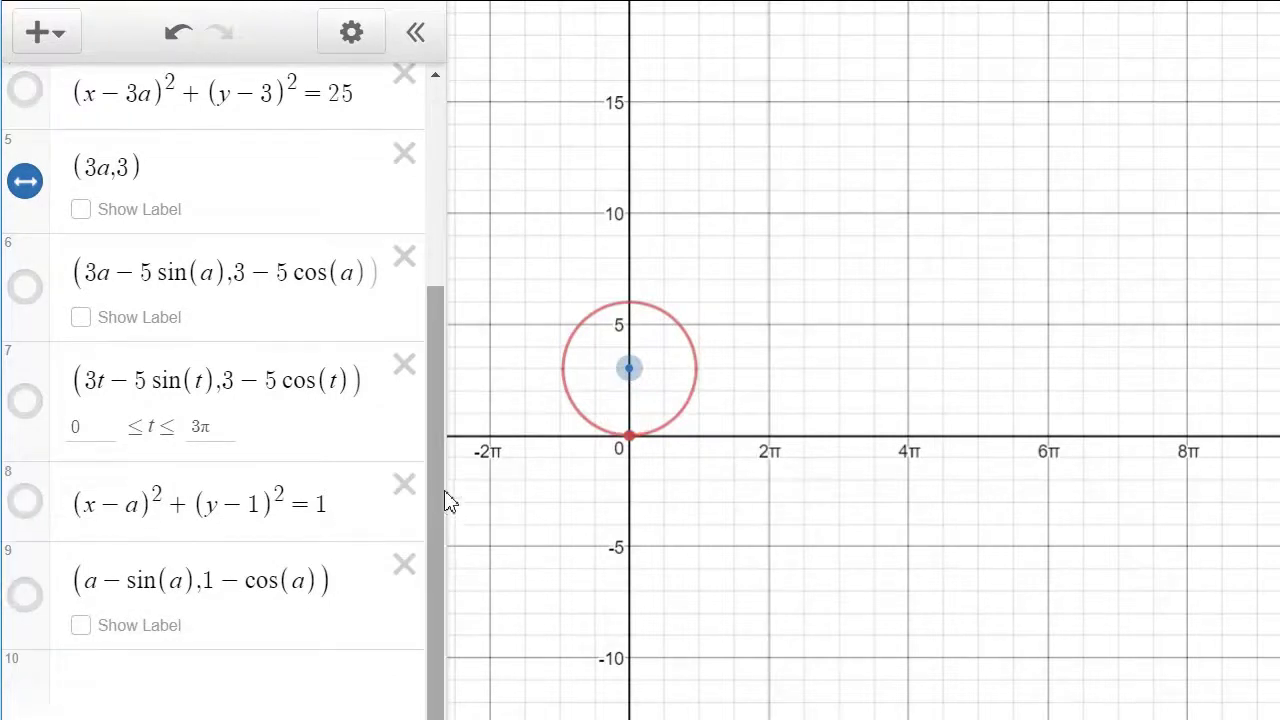
drag(446, 497, 435, 234)
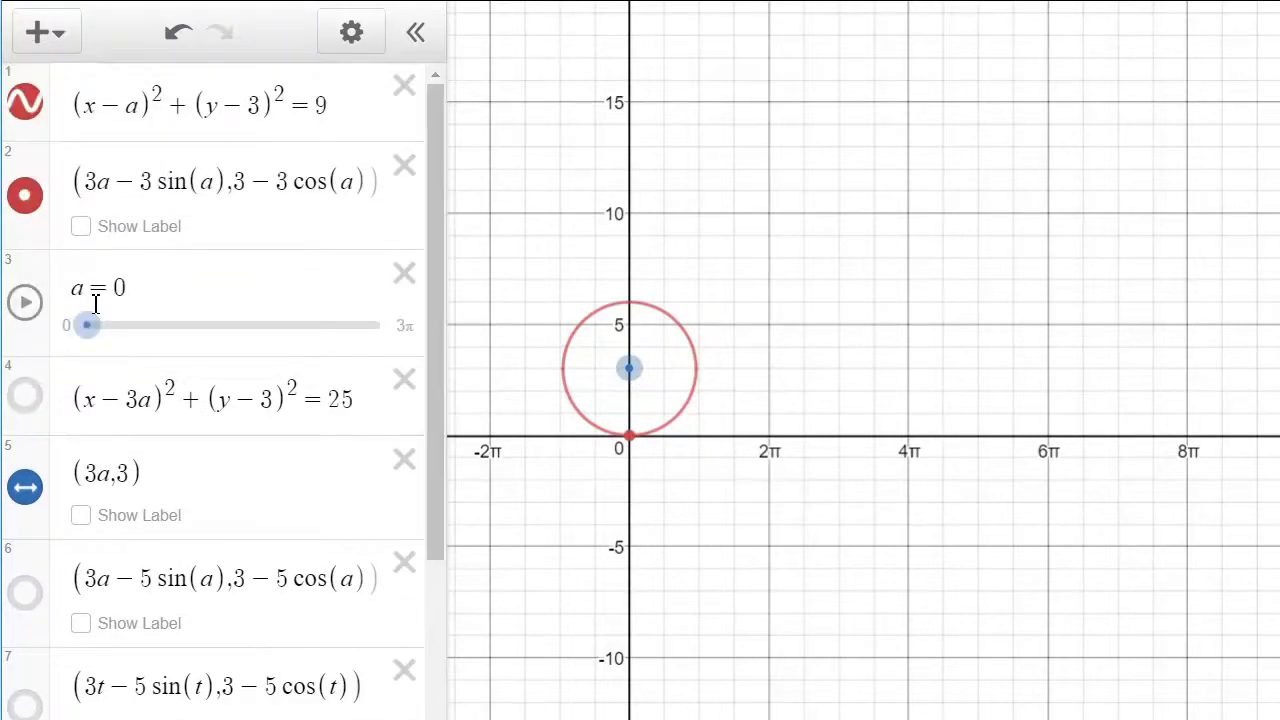
drag(89, 334, 125, 333)
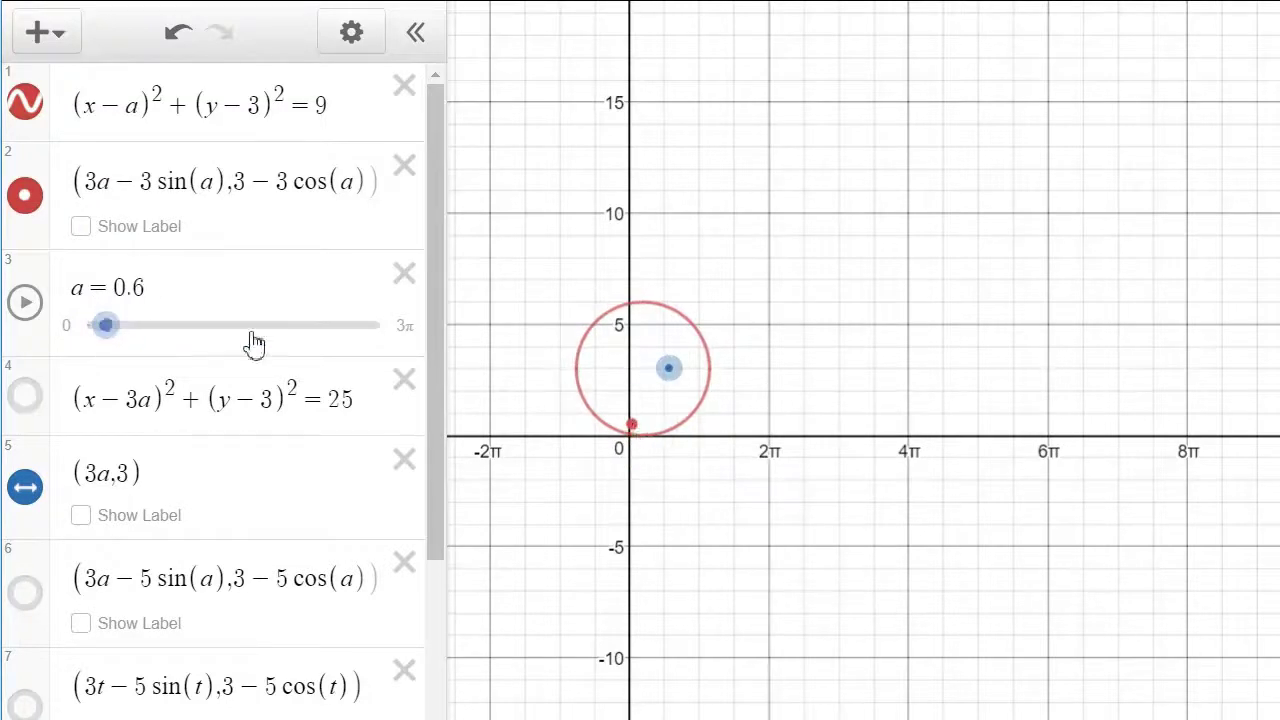
drag(106, 326, 84, 352)
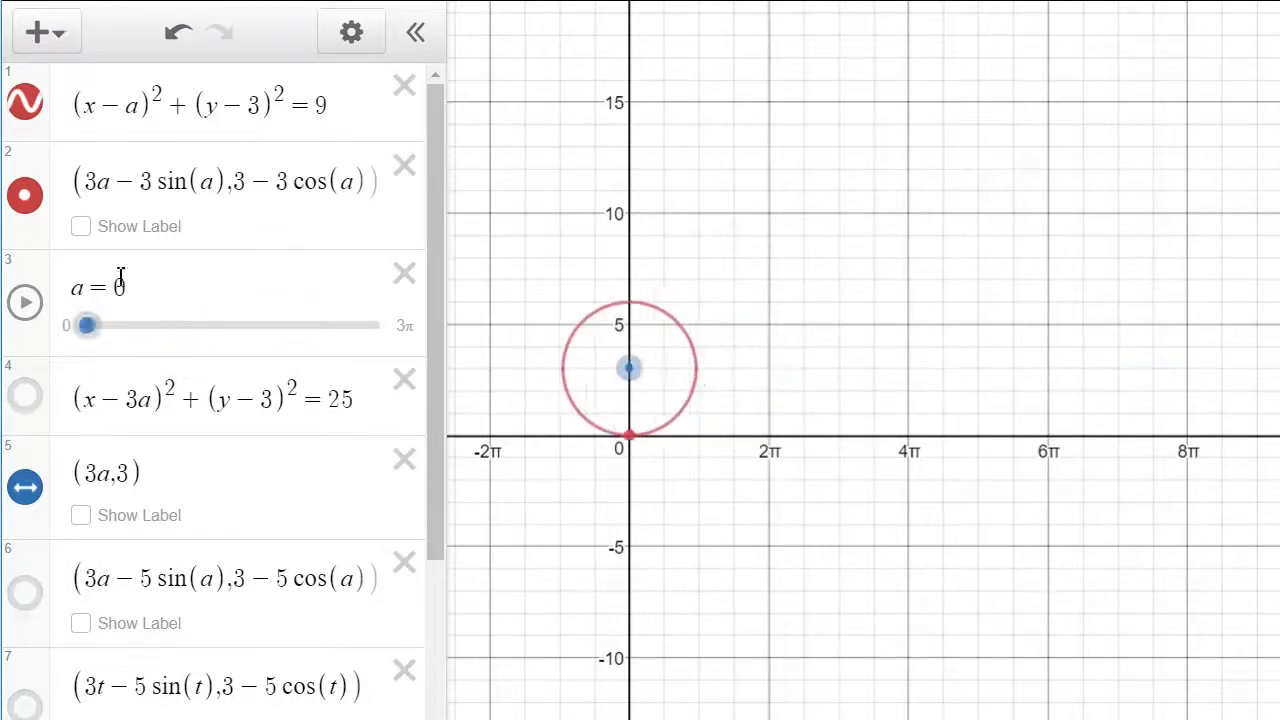
Step: Insert 3 before a in the first circle's equation, restoring (x−3a)²+(y−3)²=9
click(163, 95)
text(3)
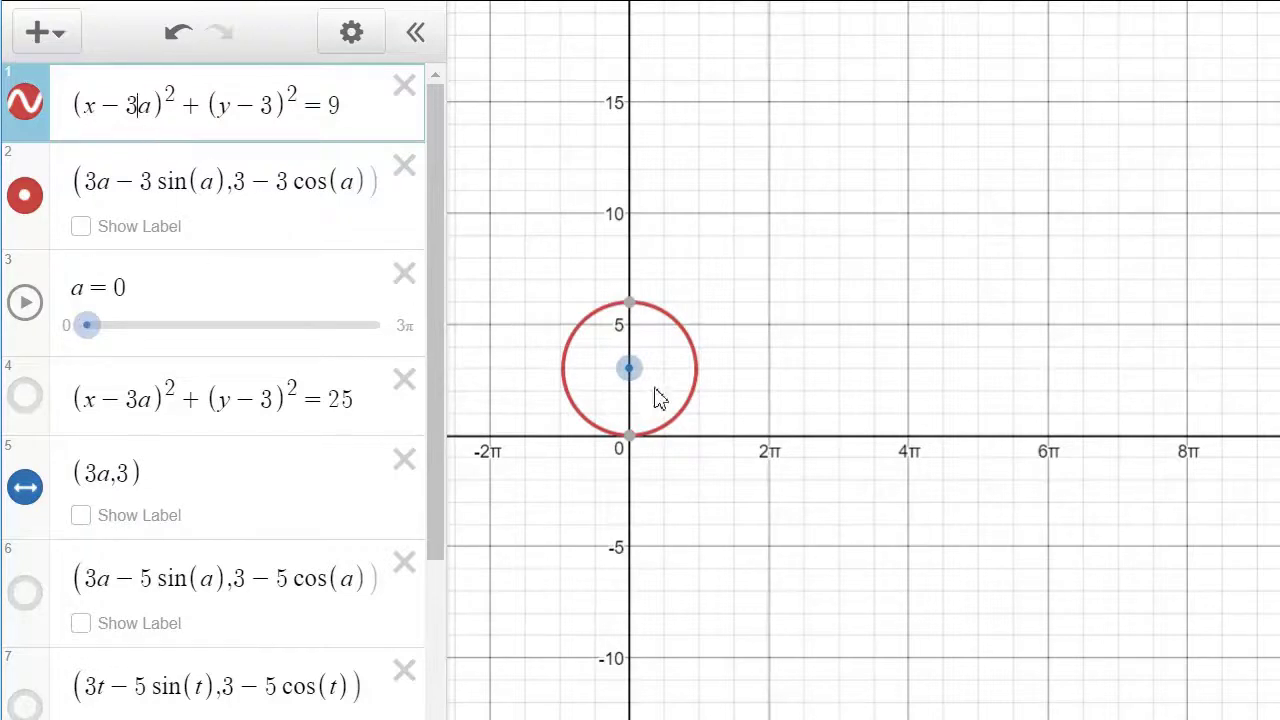
drag(75, 105, 357, 120)
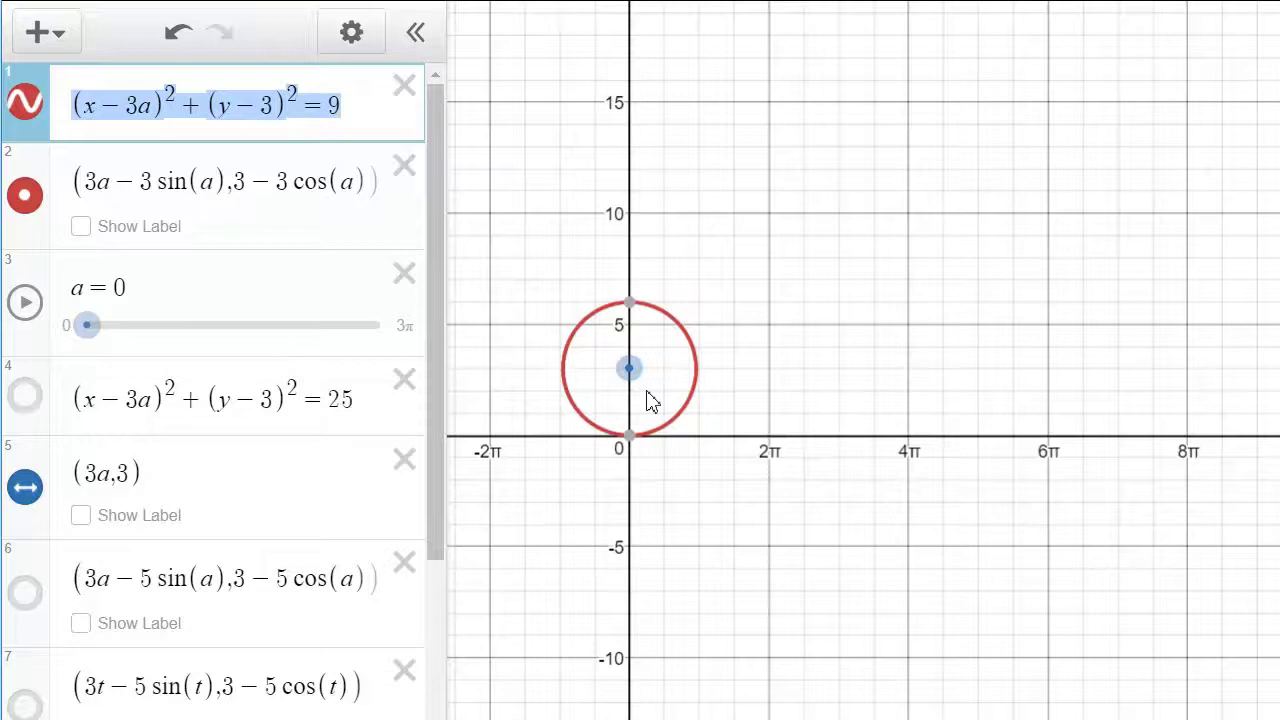
click(131, 106)
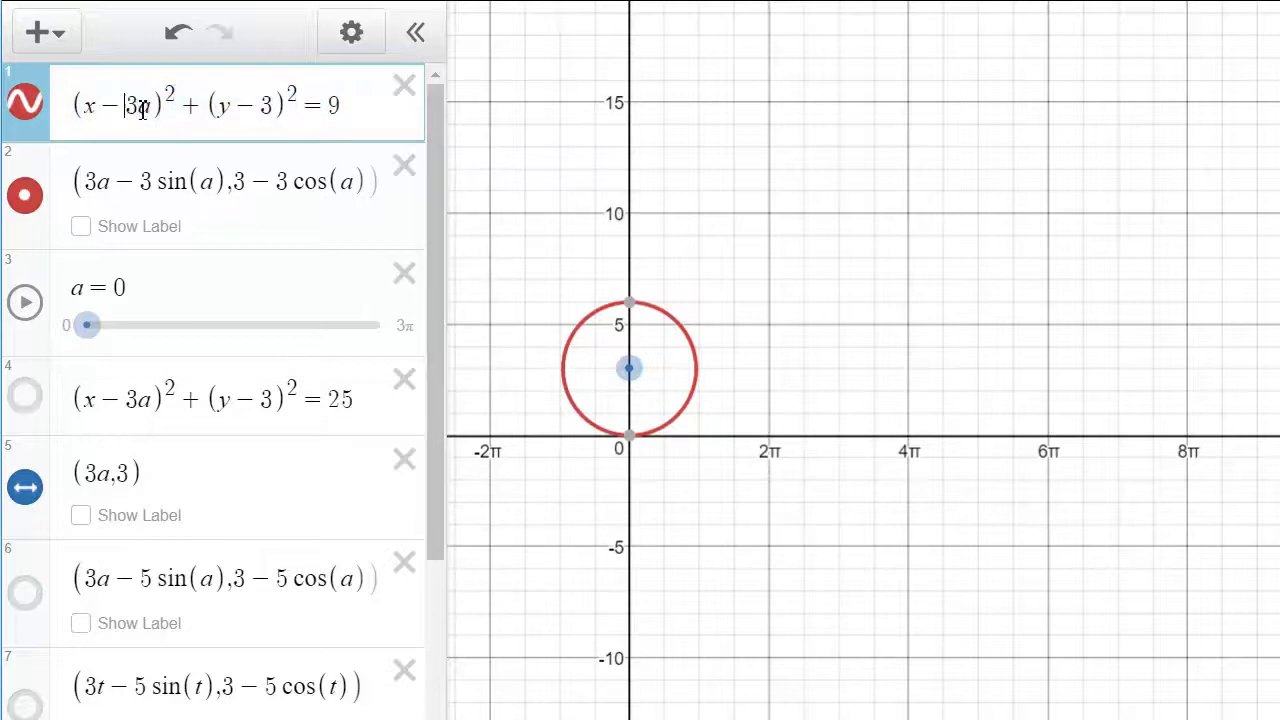